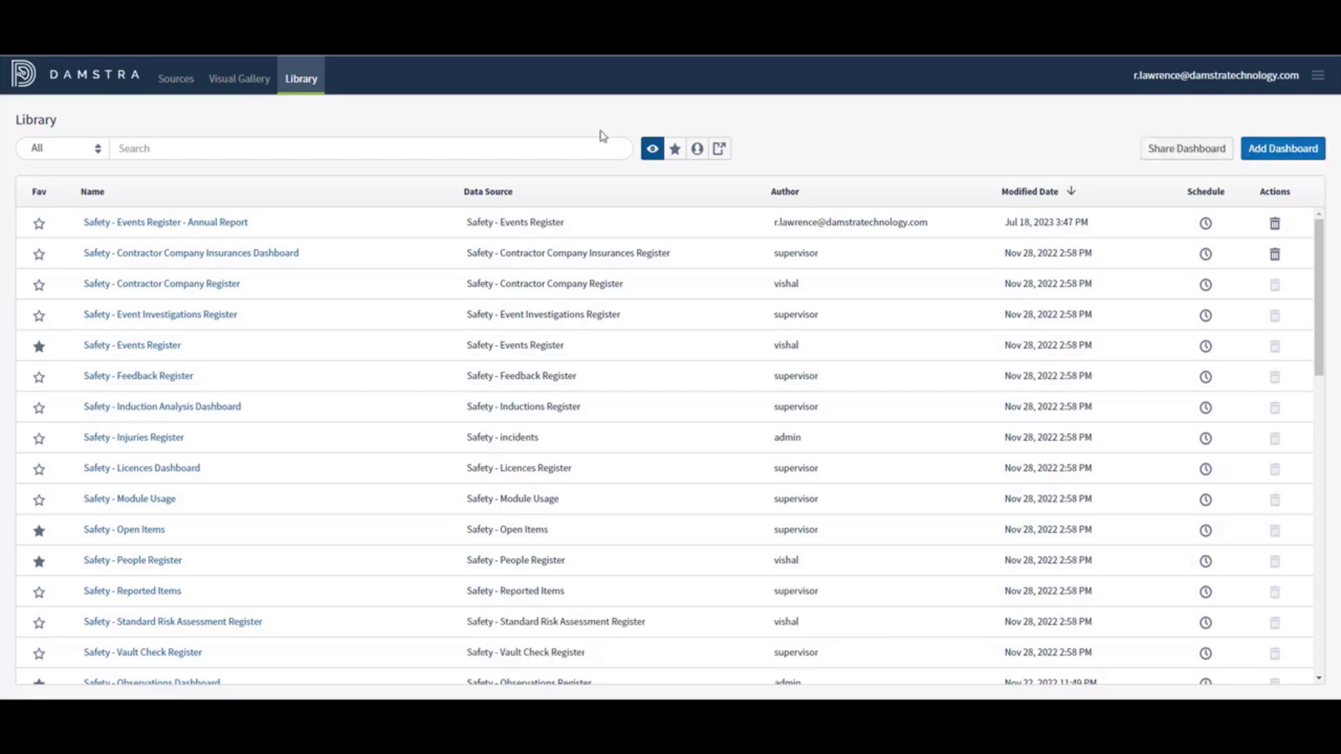
In the Visual Gallery, star the Safety - Injuries Register | Total Events Body Area visual as a favourite
{"action": "left_click", "coordinate": [234, 81]}
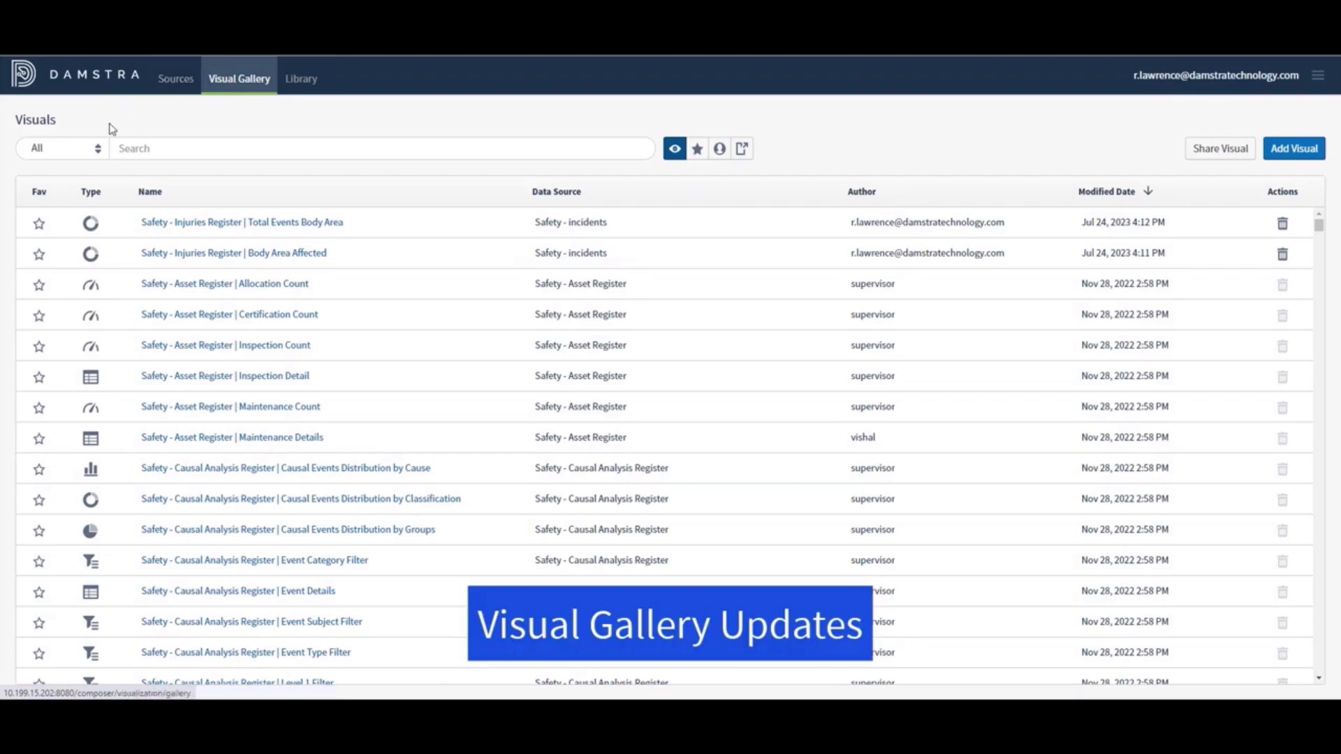
{"action": "left_click", "coordinate": [88, 151]}
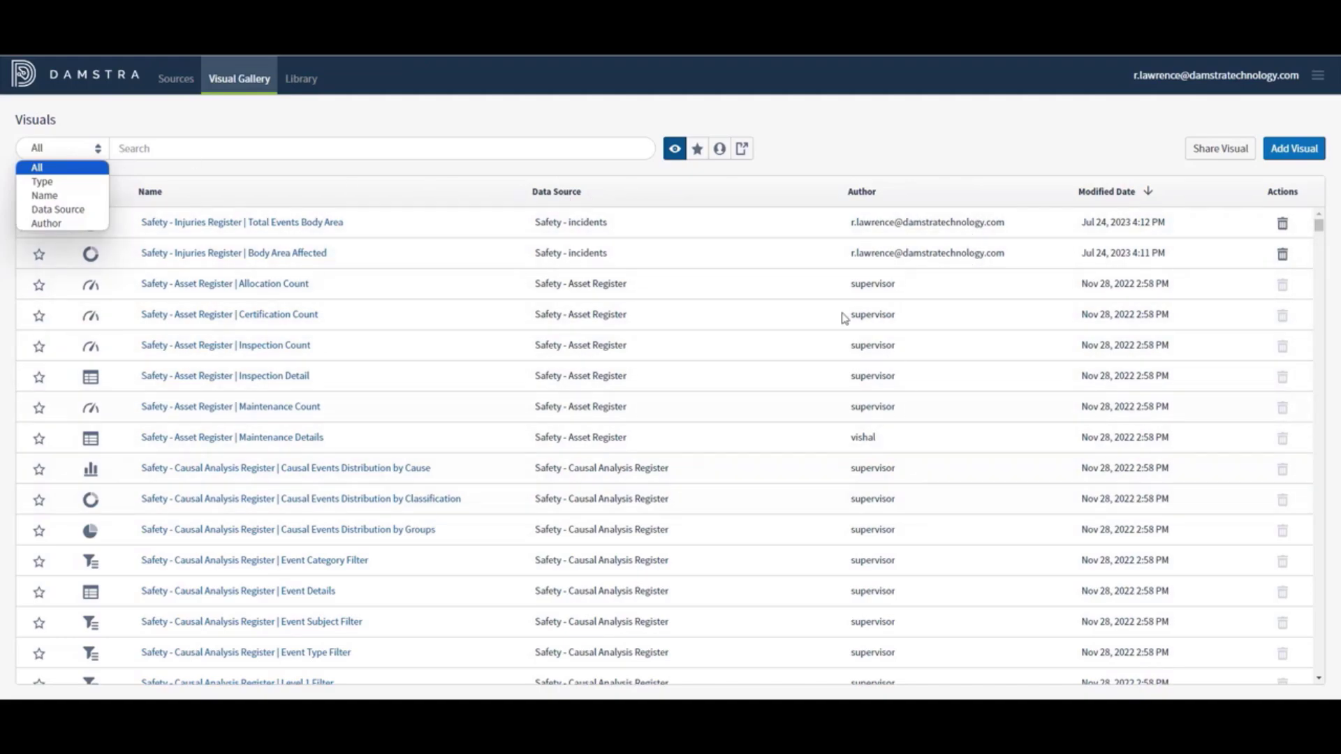
{"action": "left_click", "coordinate": [445, 112]}
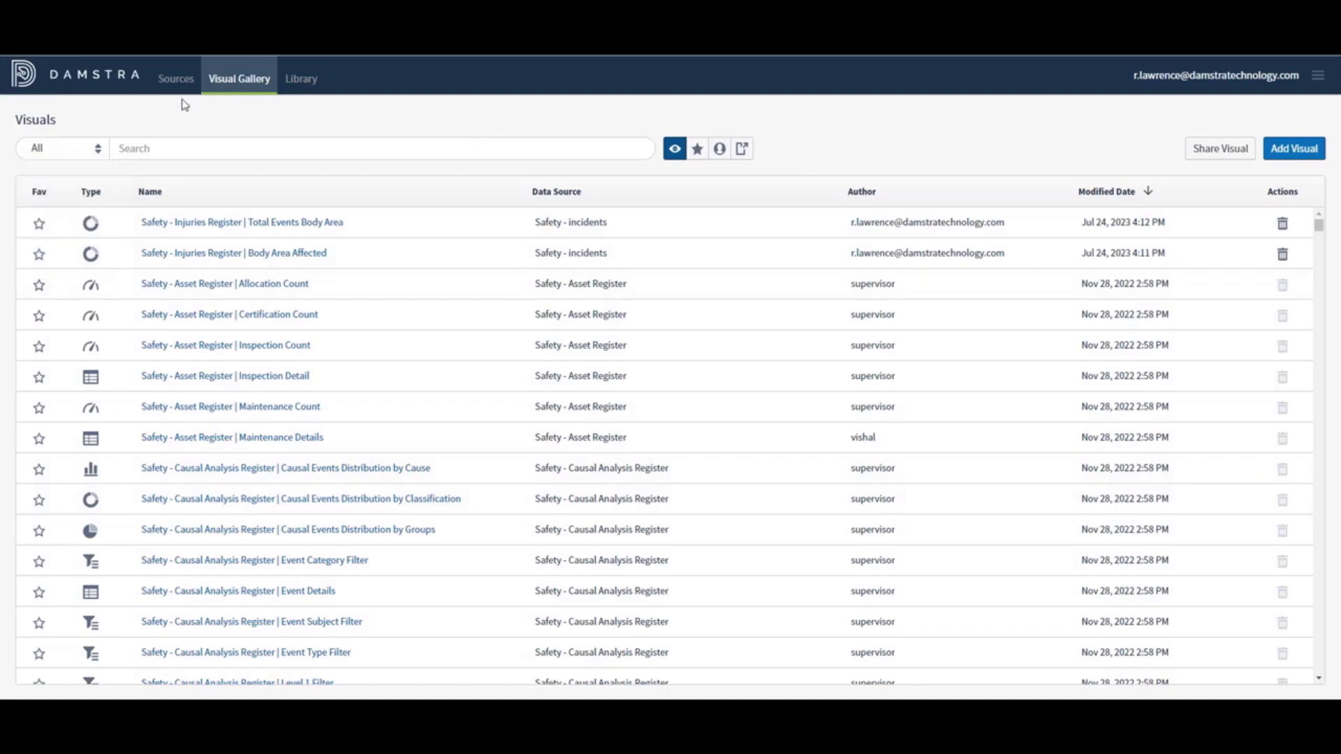
{"action": "left_click", "coordinate": [43, 227]}
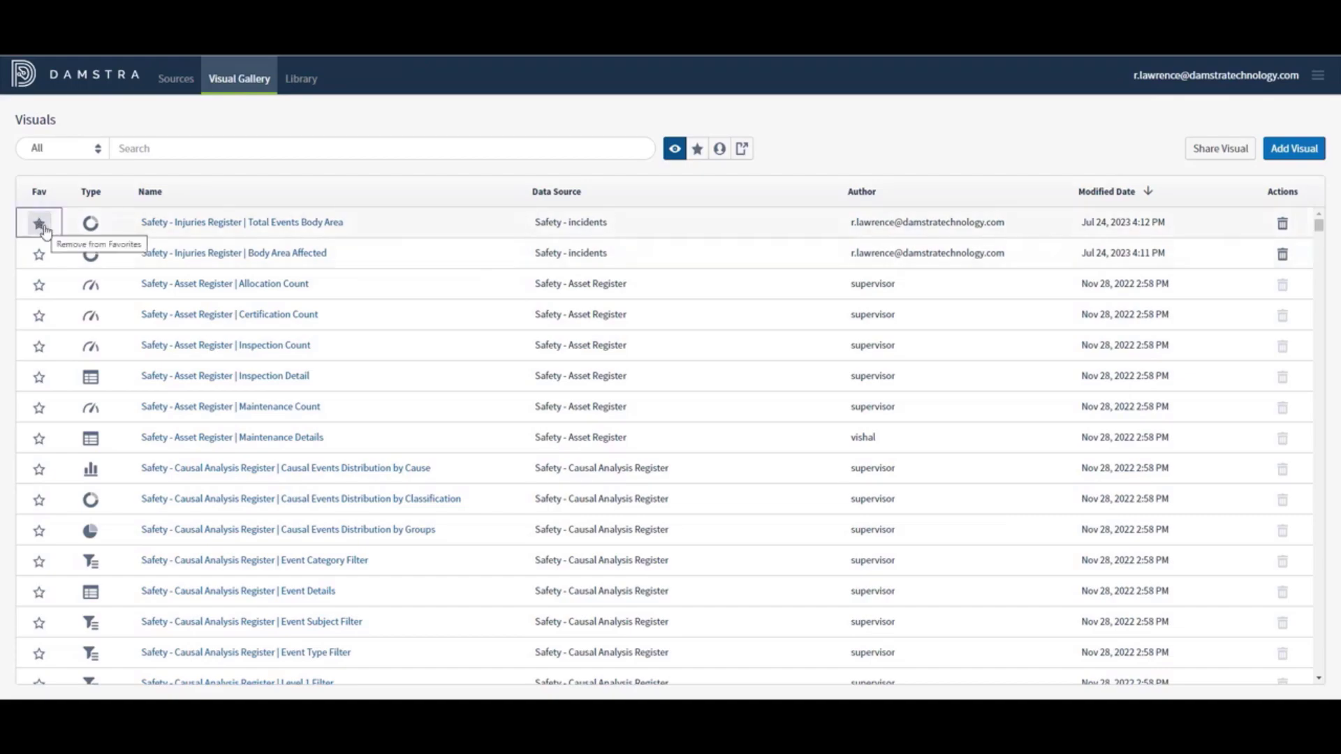
Toggle the favourites-only filter on and off, then return to the Library
{"action": "left_click", "coordinate": [697, 150]}
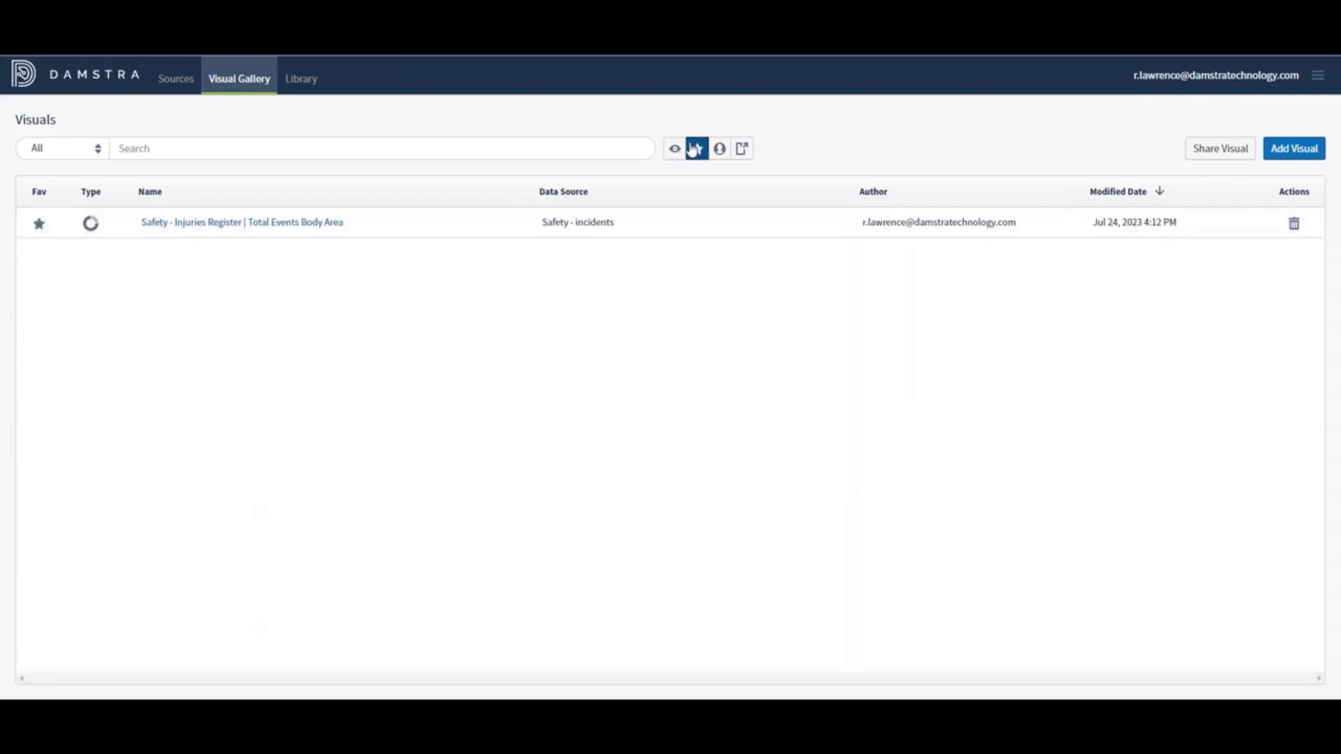
{"action": "left_click", "coordinate": [675, 150]}
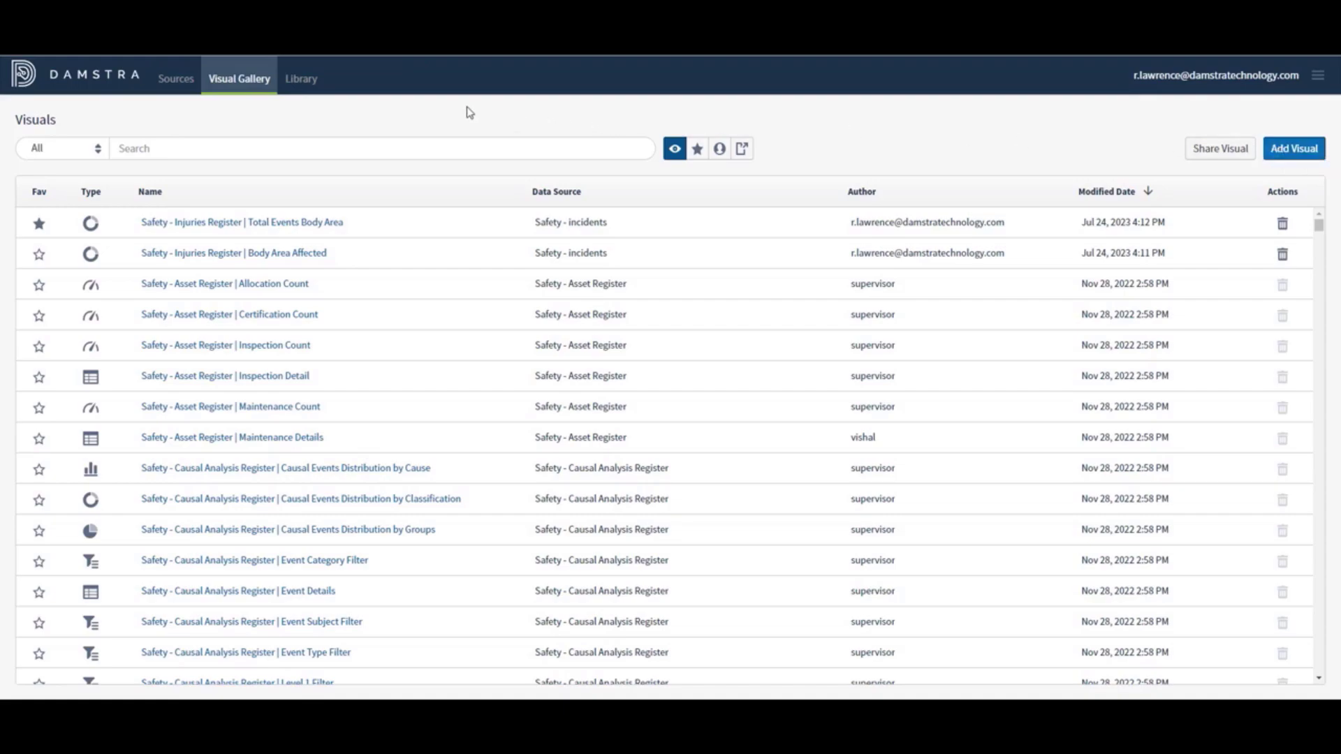
{"action": "left_click", "coordinate": [301, 81]}
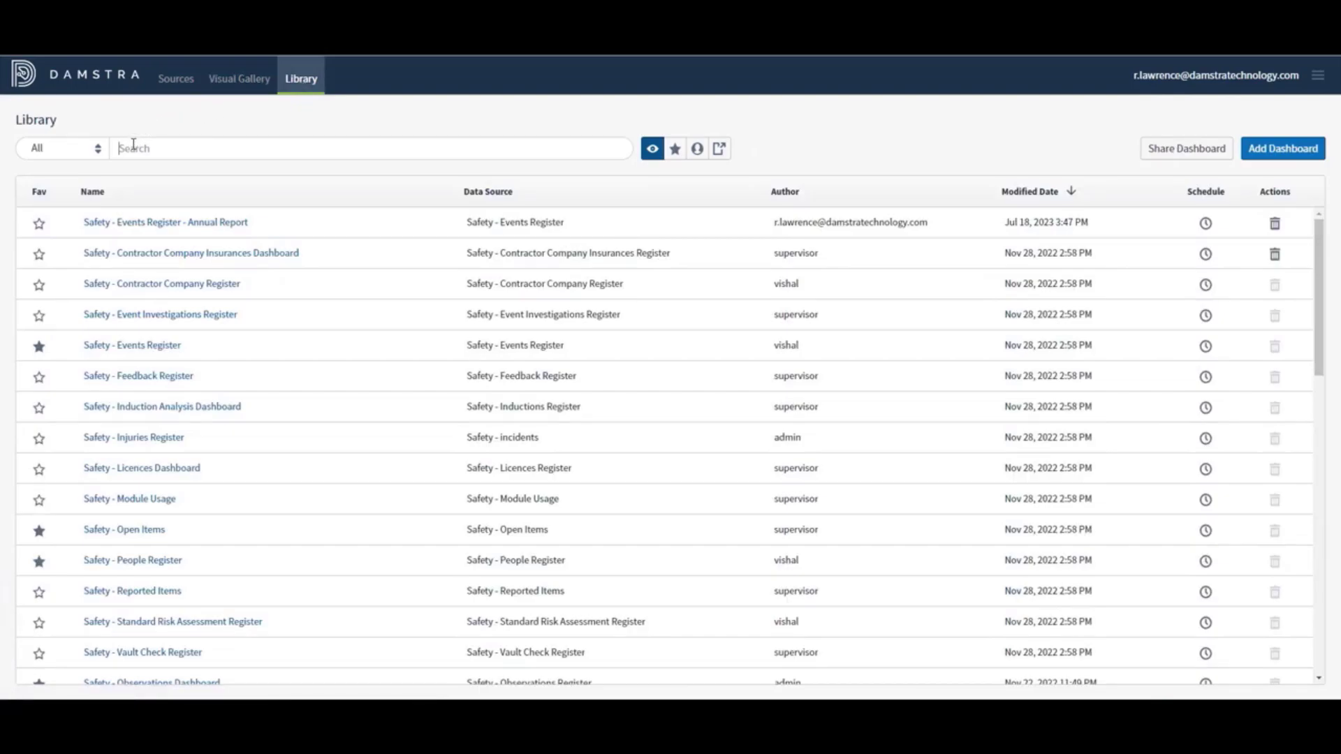
Search the Library for 'vau' and open Safety - Vault Check Response Register
{"action": "type", "text": "vaul"}
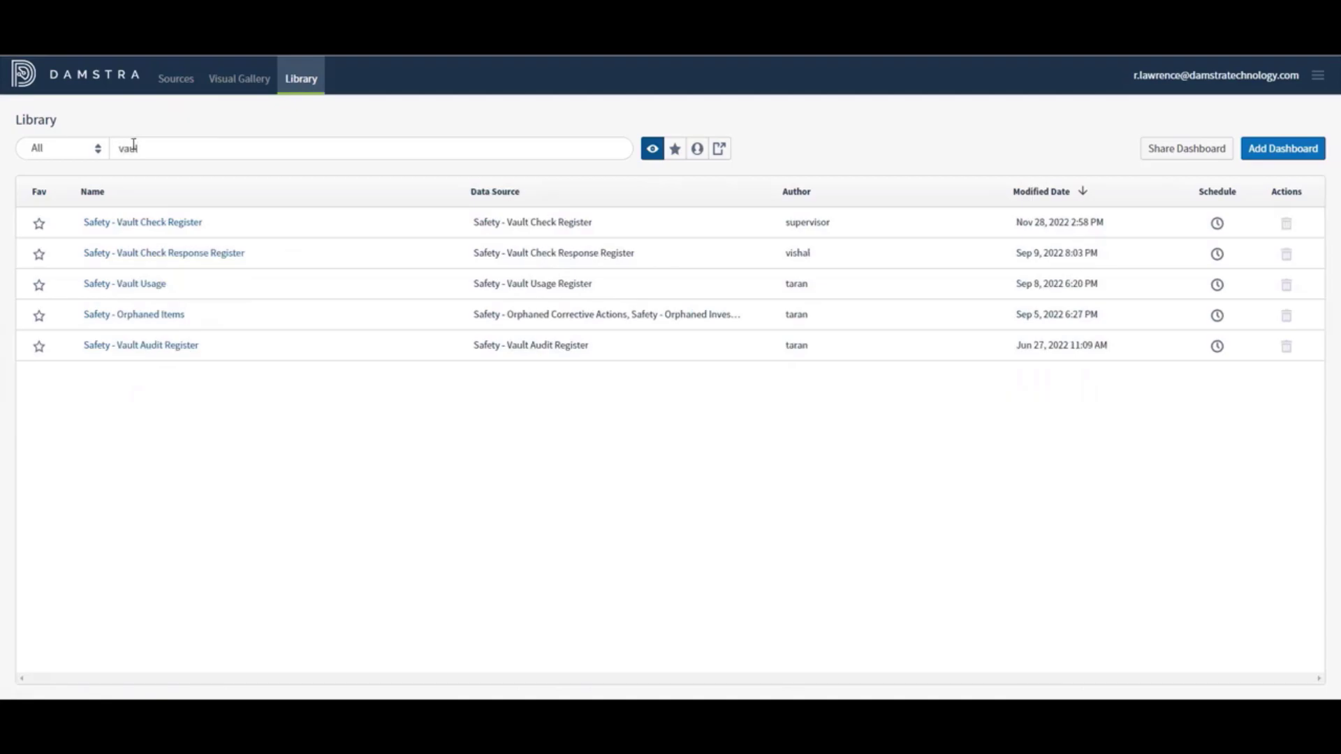
{"action": "left_click", "coordinate": [145, 256]}
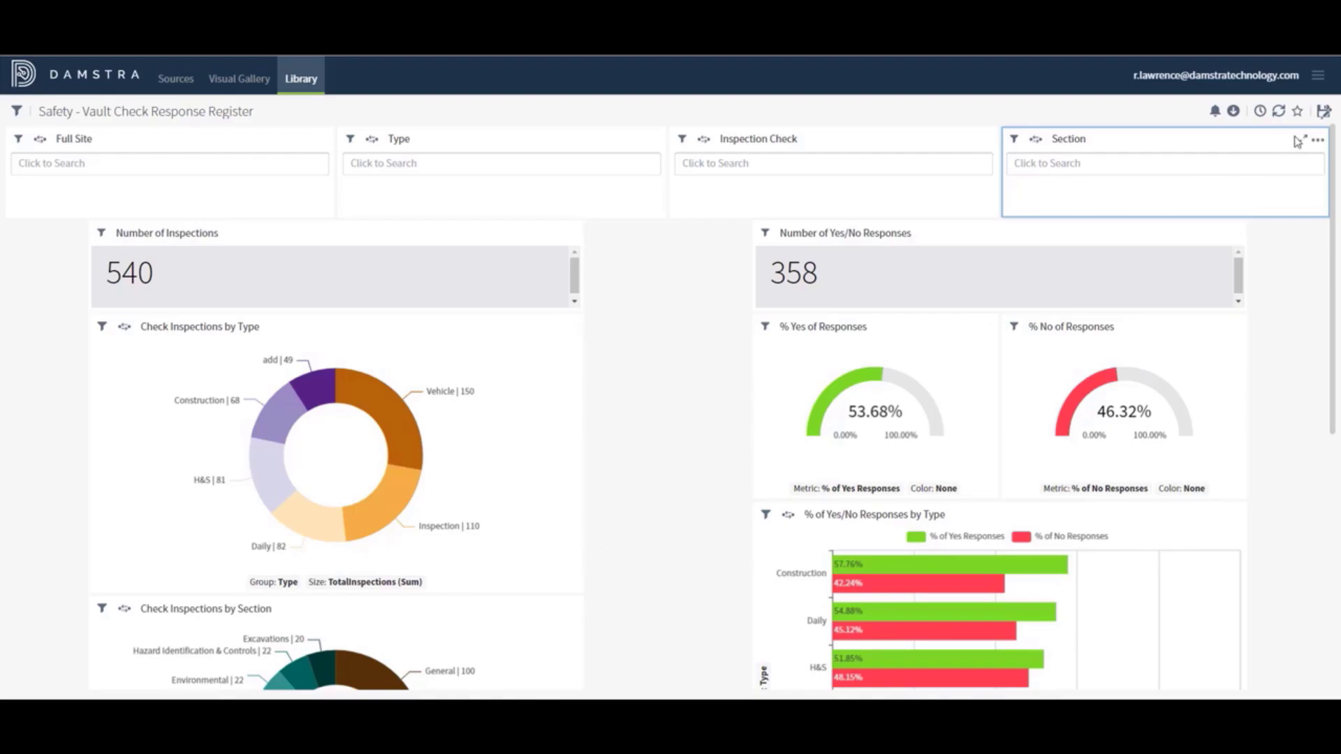
Save the dashboard as a copy with ' - Guide' appended to its name
{"action": "left_click", "coordinate": [1324, 112]}
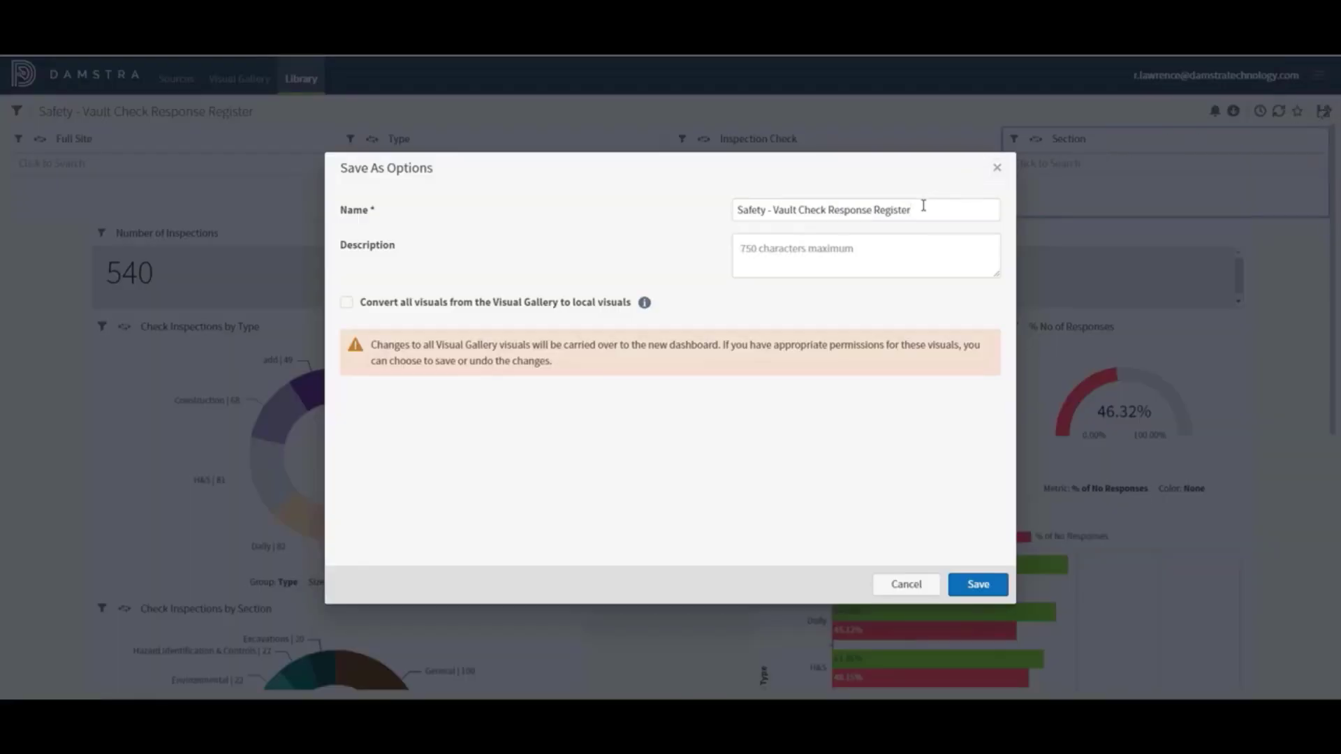
{"action": "type", "text": "- Cuide"}
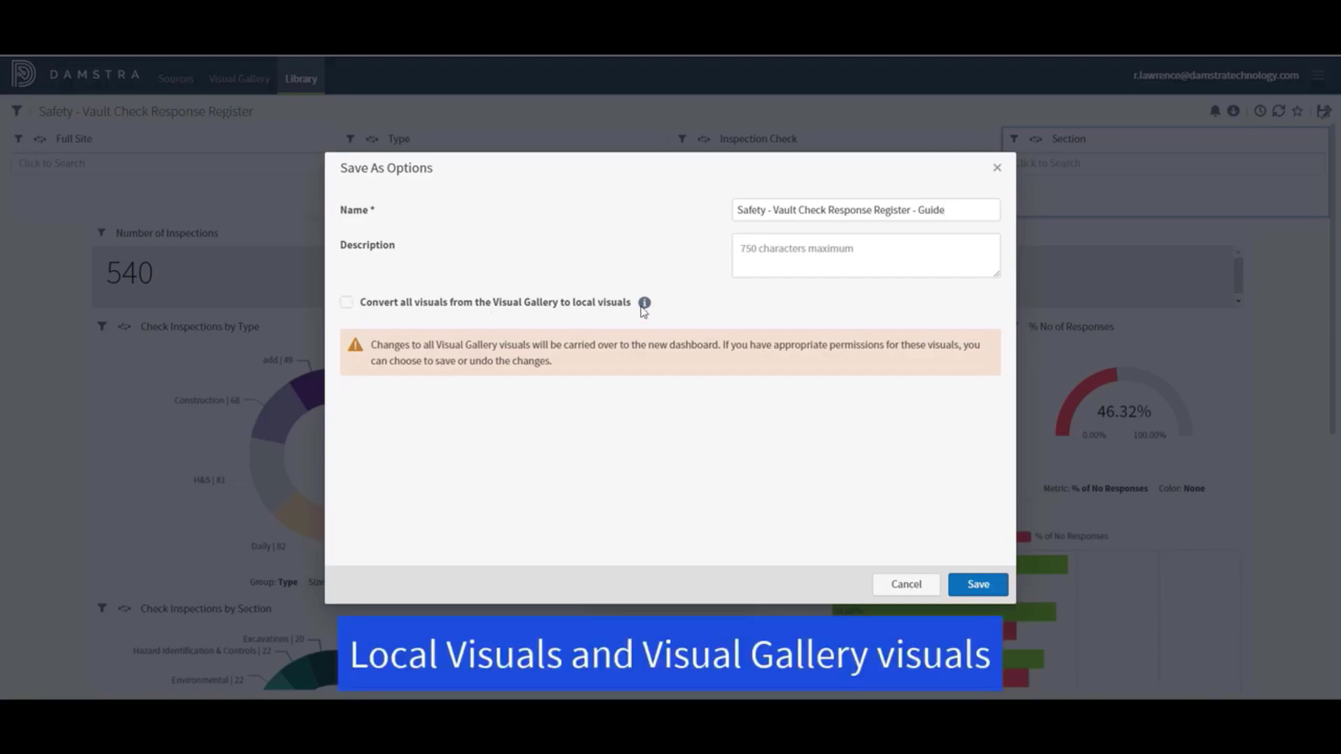
{"action": "mouse_move", "coordinate": [644, 305]}
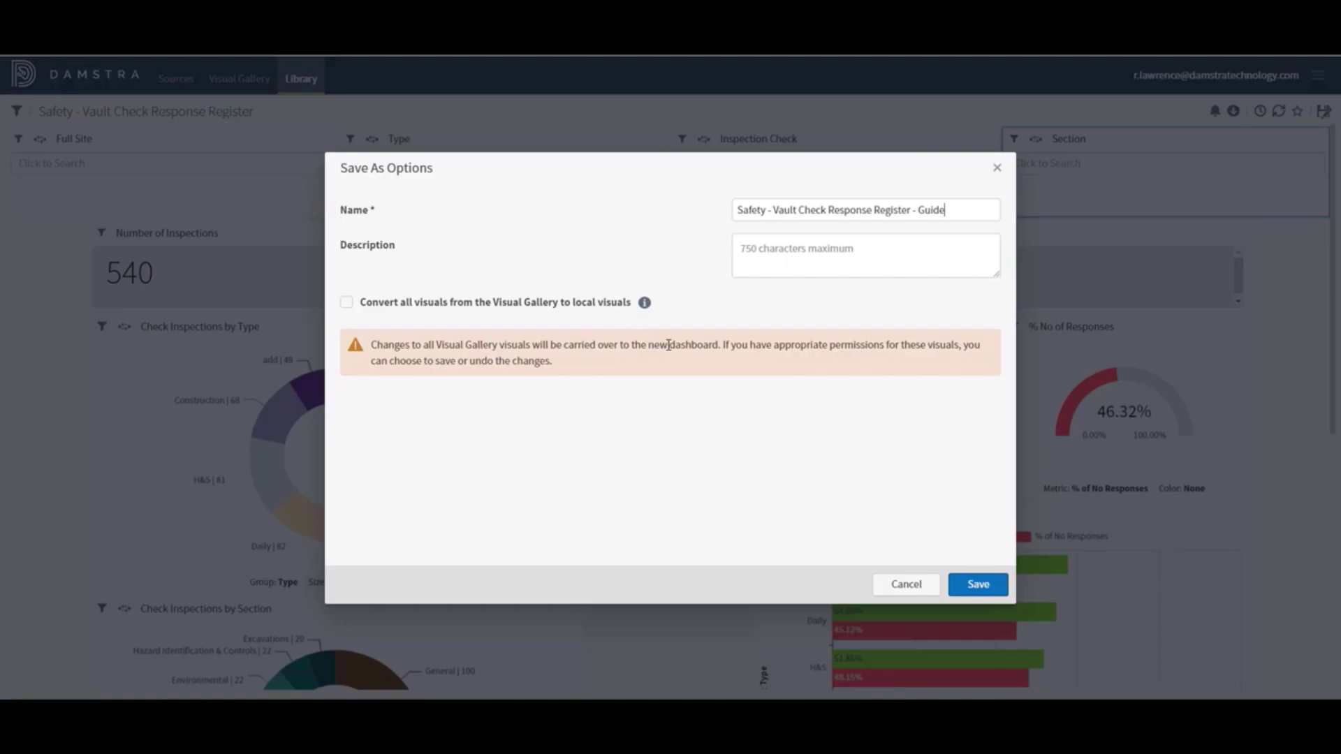
{"action": "left_click", "coordinate": [981, 592]}
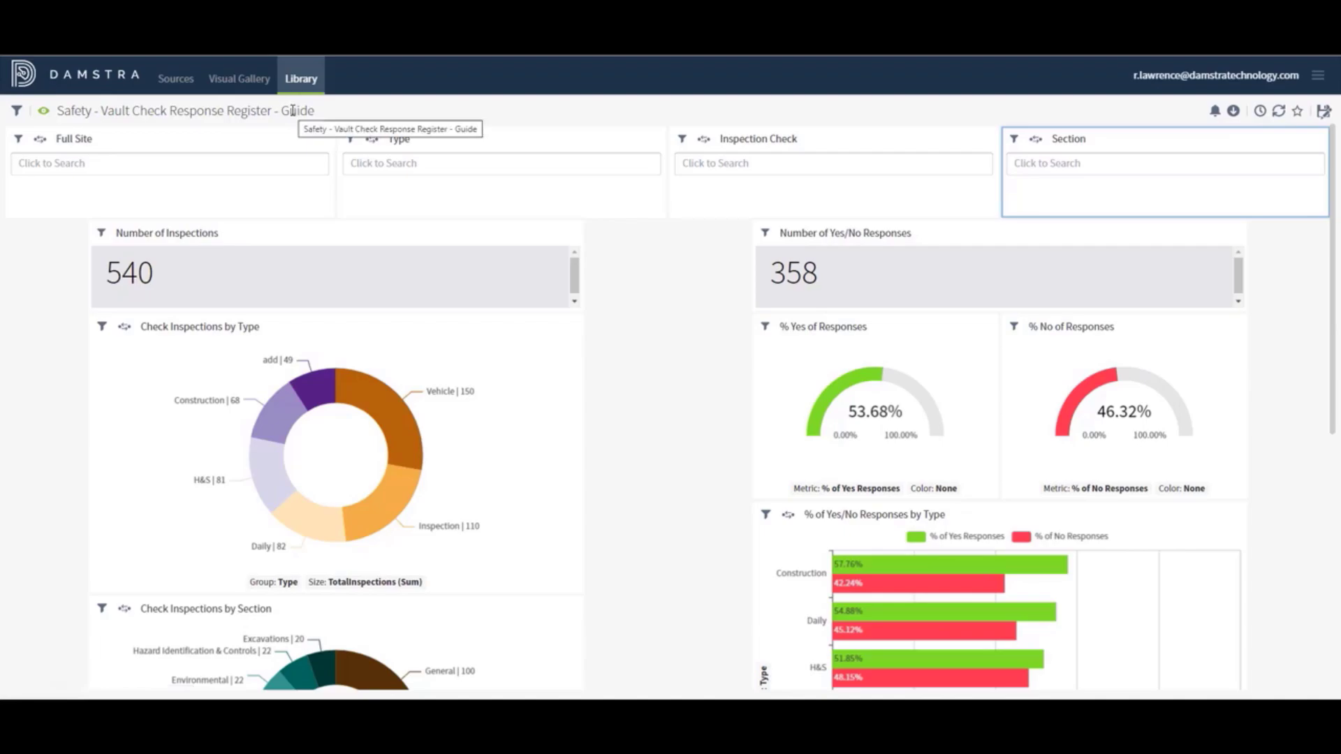
{"action": "left_click", "coordinate": [44, 111]}
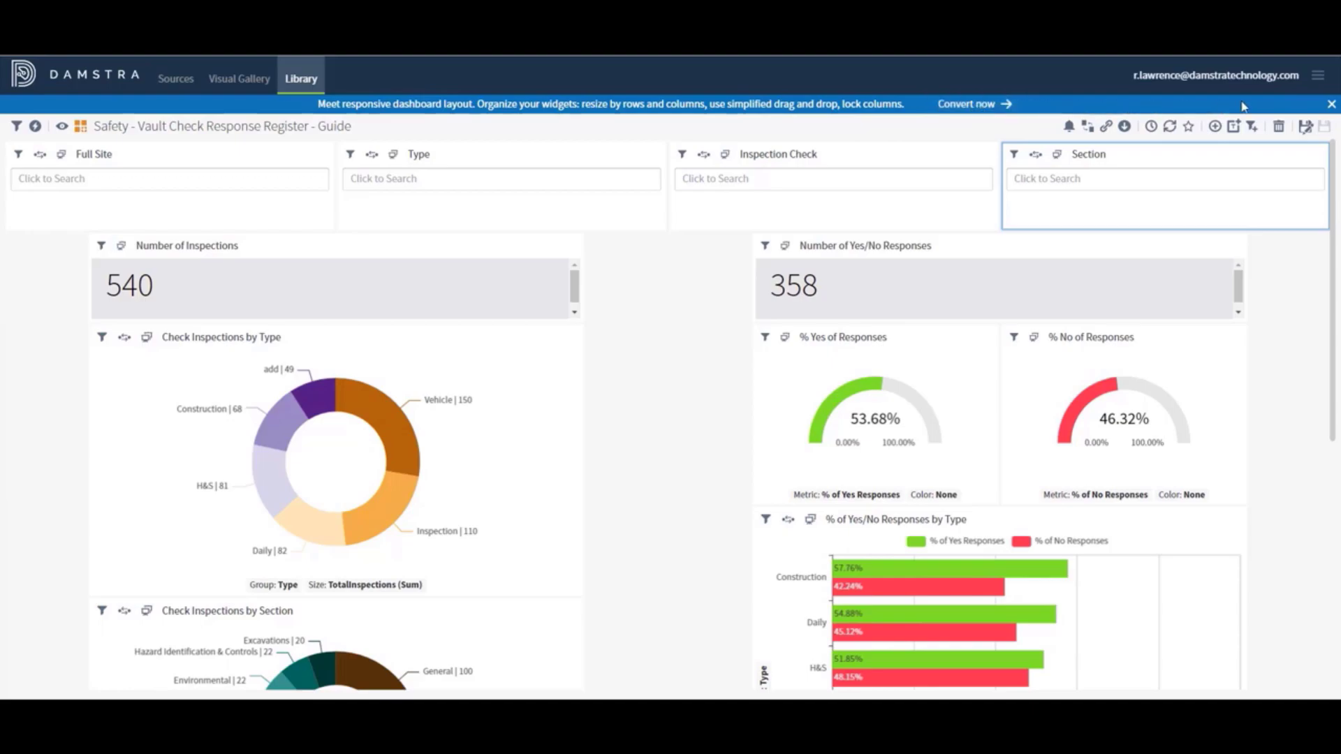
{"action": "left_click", "coordinate": [1330, 105]}
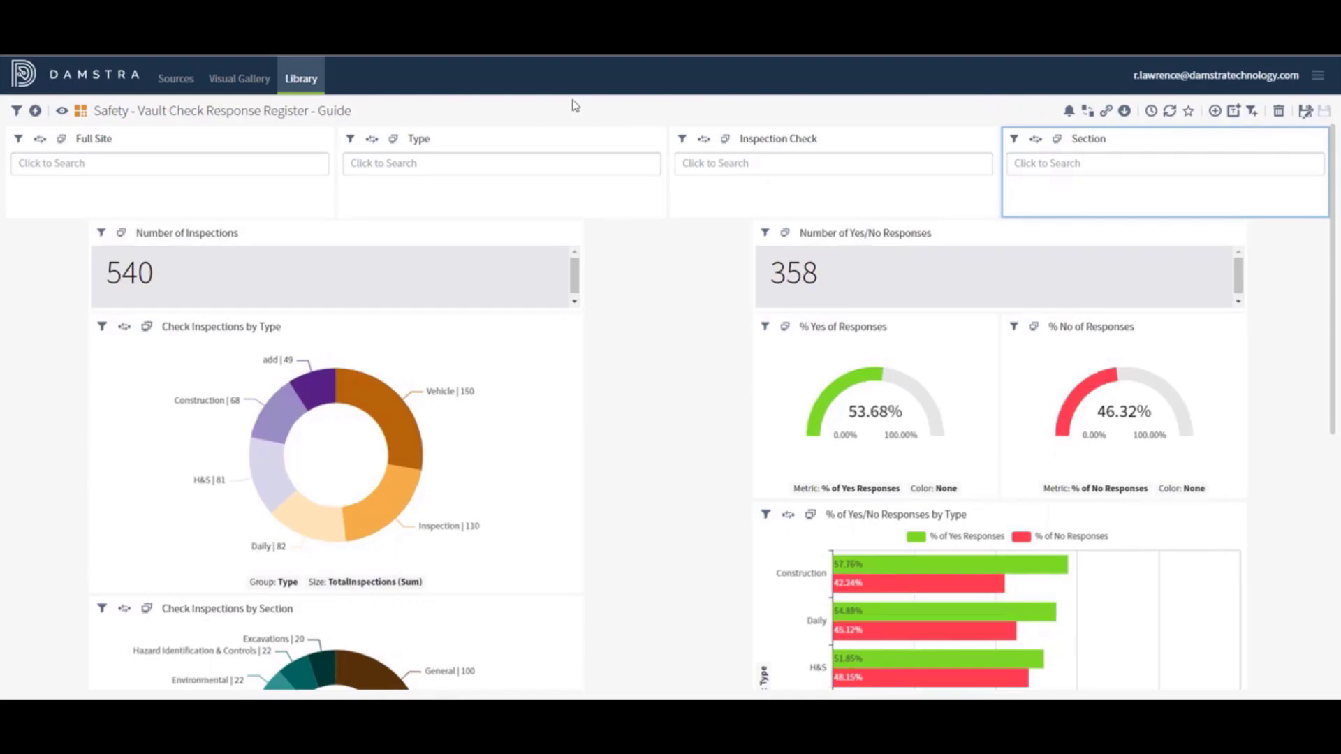
{"action": "left_click", "coordinate": [61, 111]}
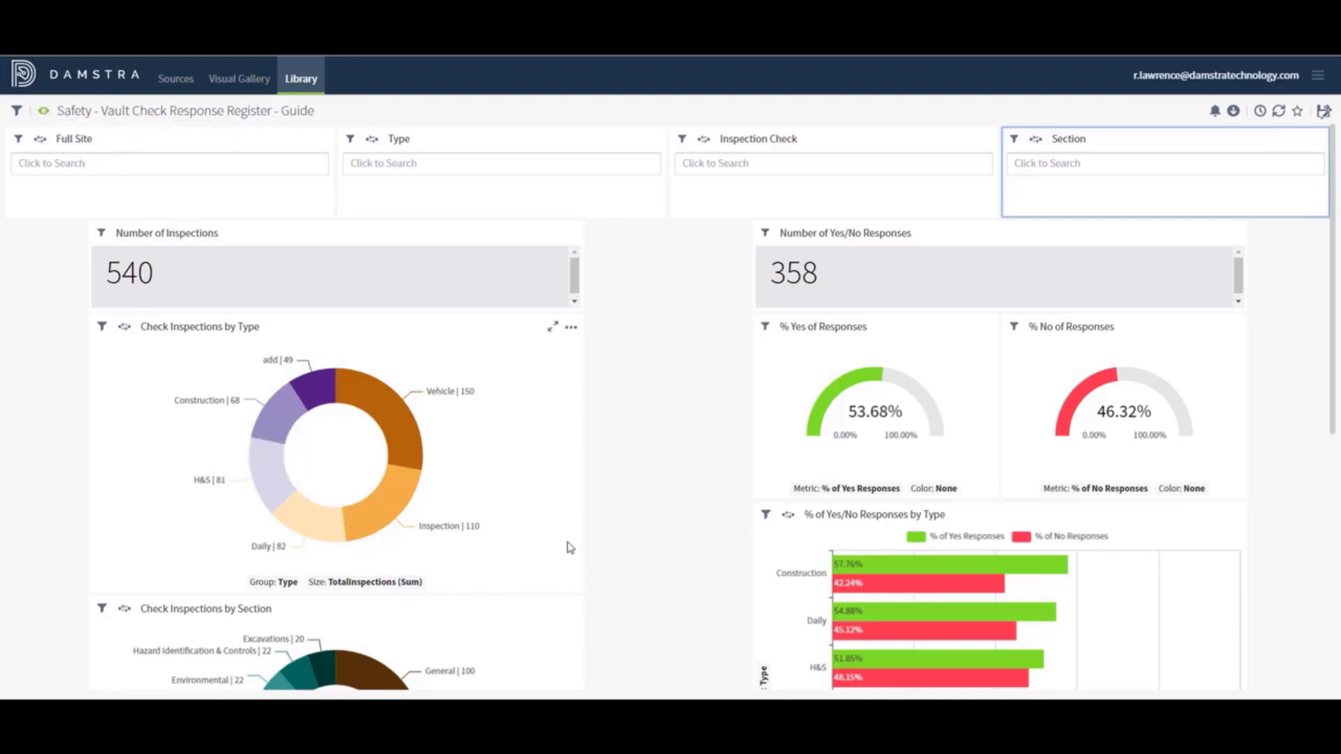
Switch the Guide dashboard to edit mode and enlarge the Check Inspections by Type panel
{"action": "left_click", "coordinate": [44, 115]}
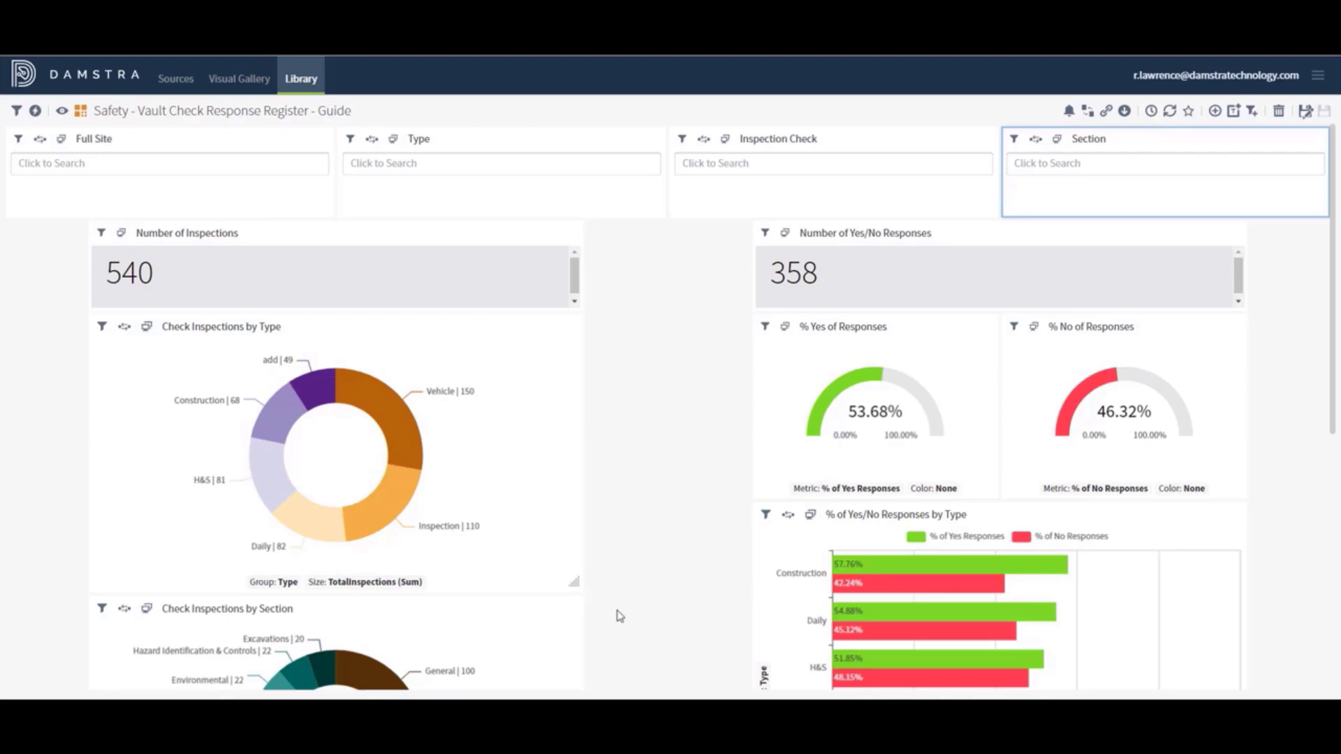
{"action": "left_click_drag", "start_coordinate": [620, 616], "coordinate": [568, 584]}
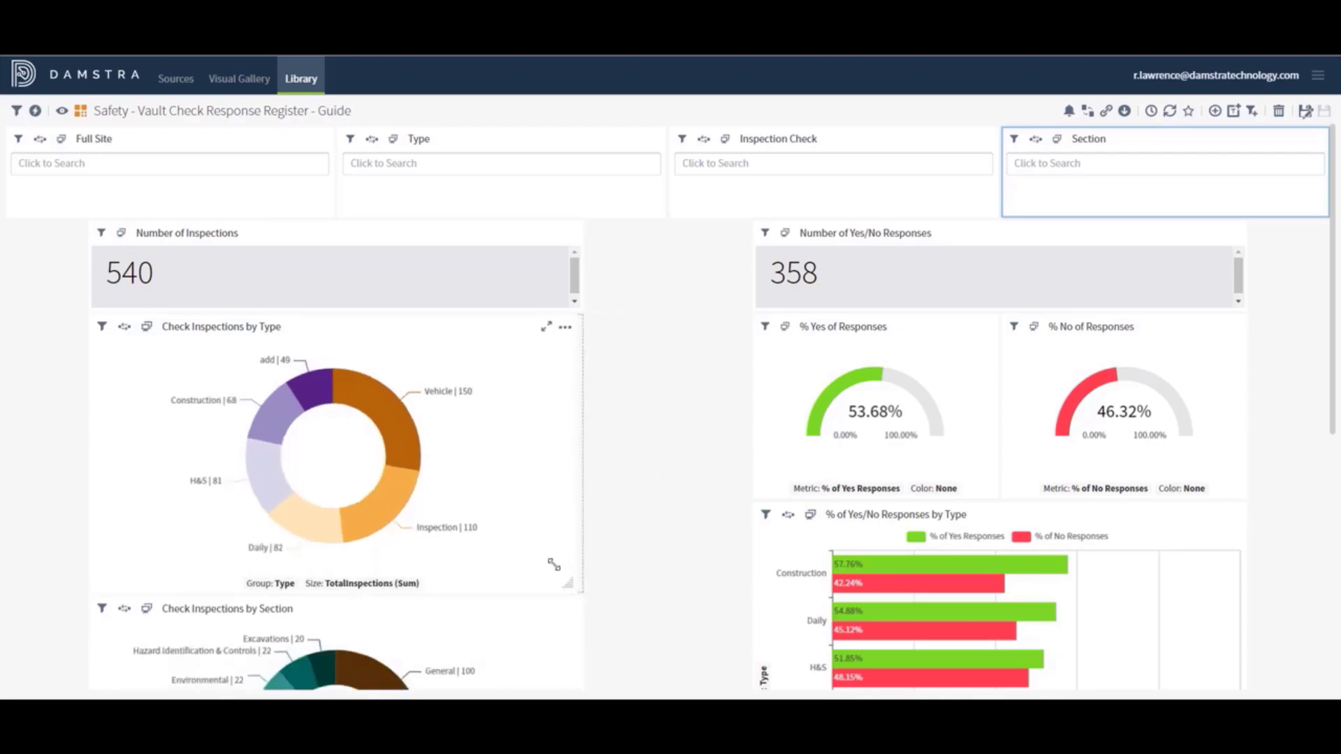
{"action": "left_click", "coordinate": [489, 442]}
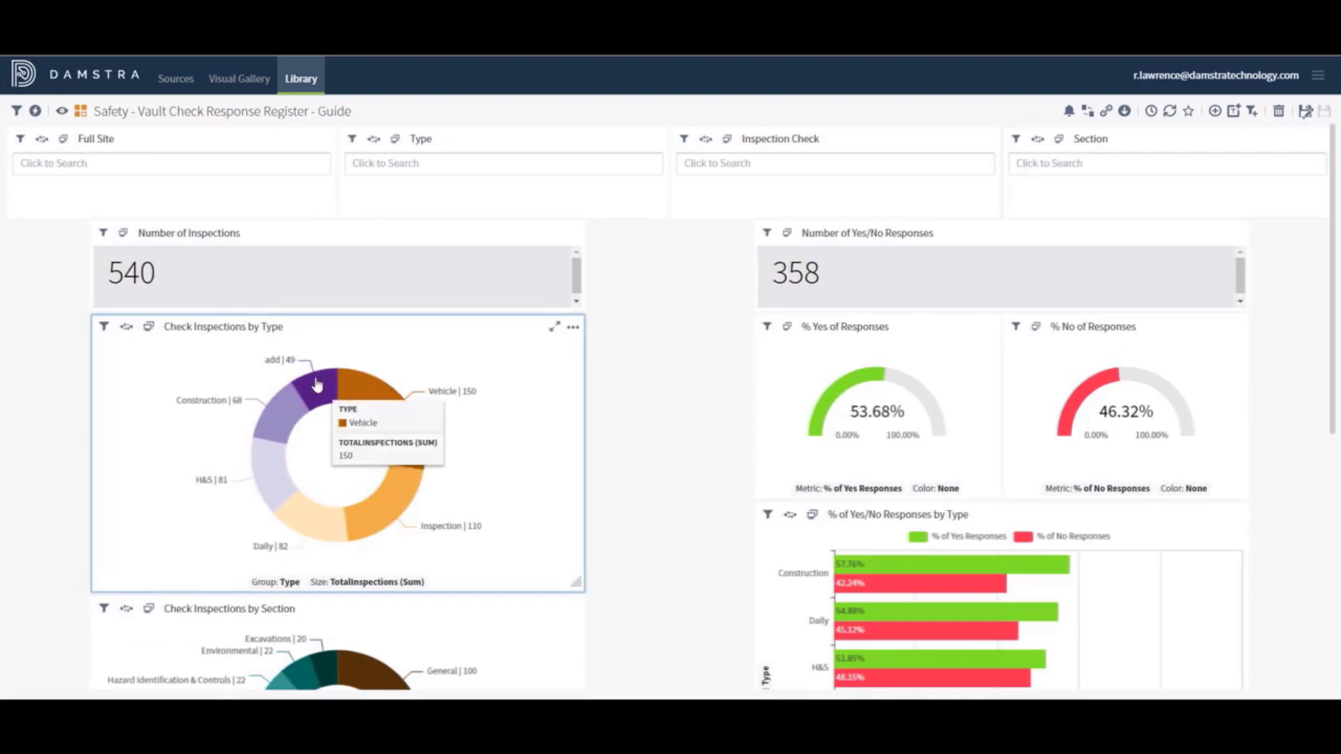
{"action": "mouse_move", "coordinate": [317, 386]}
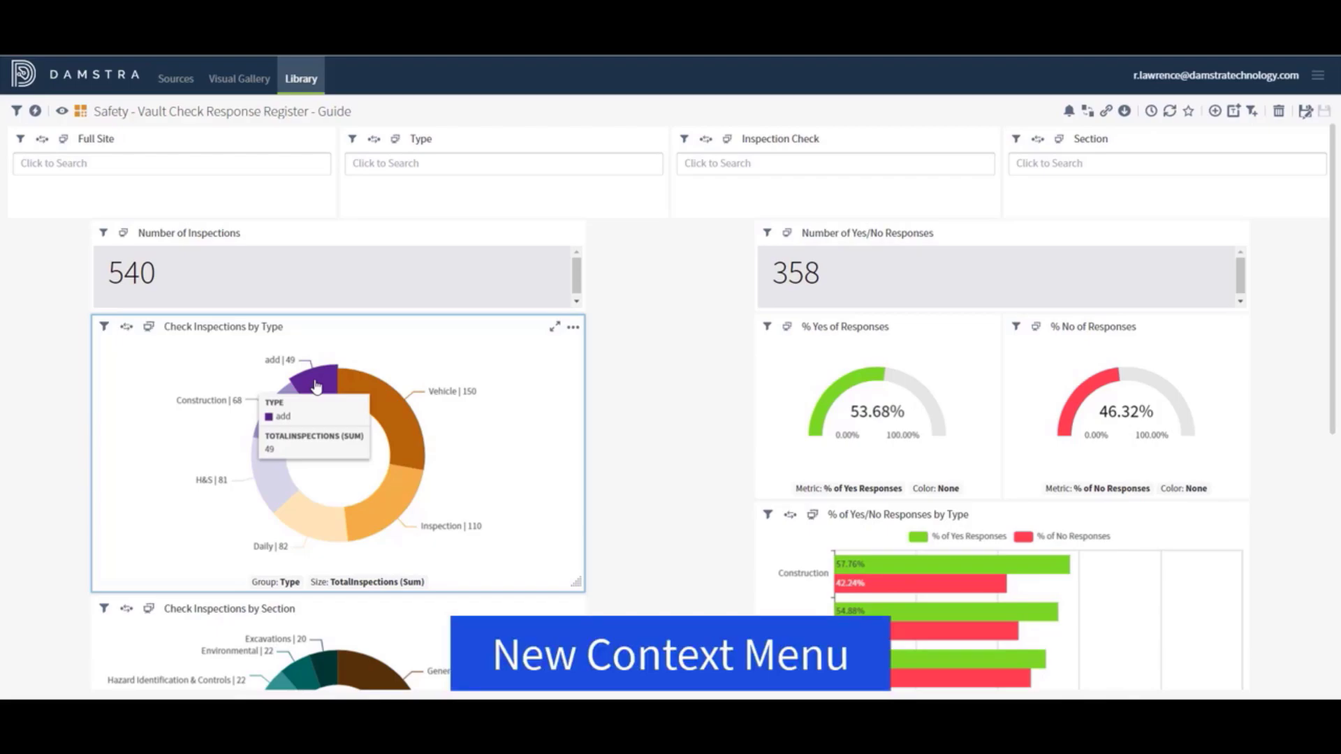
Remove the add slice from the Check Inspections by Type donut chart
{"action": "right_click", "coordinate": [316, 386]}
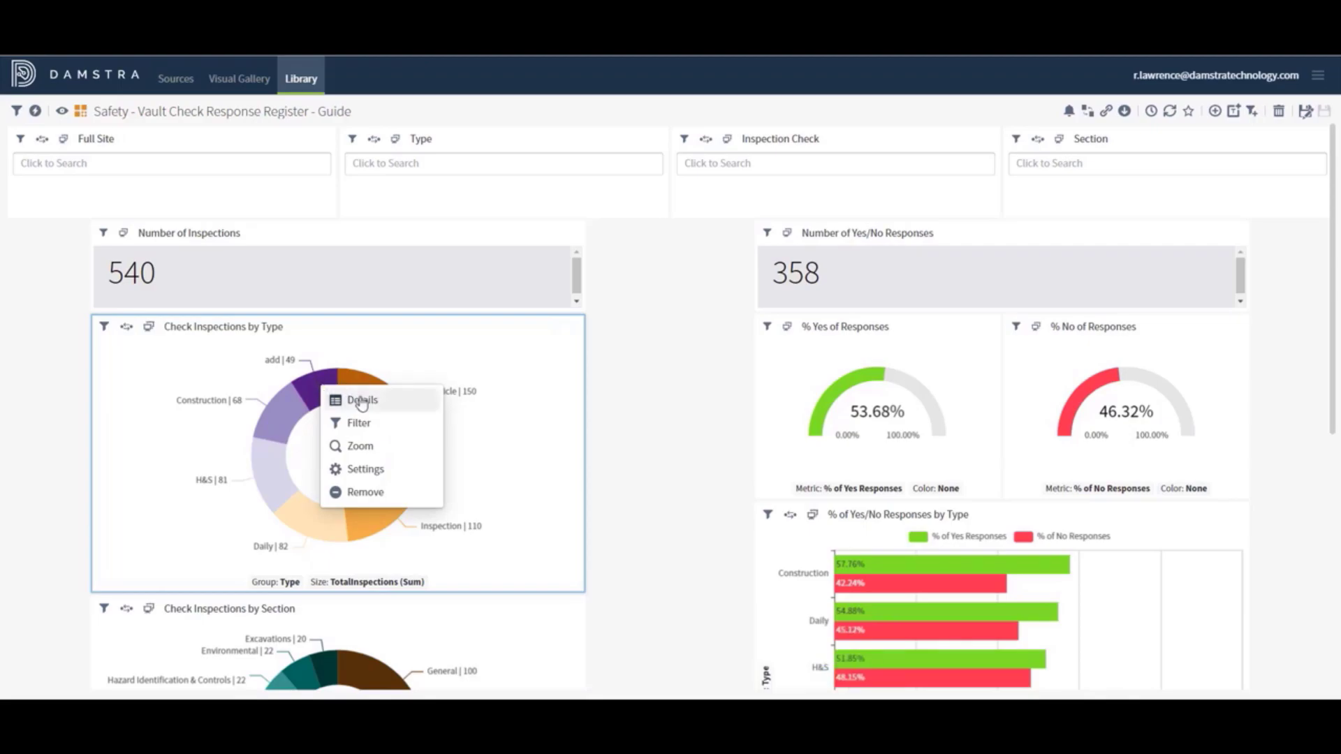
{"action": "left_click", "coordinate": [372, 493]}
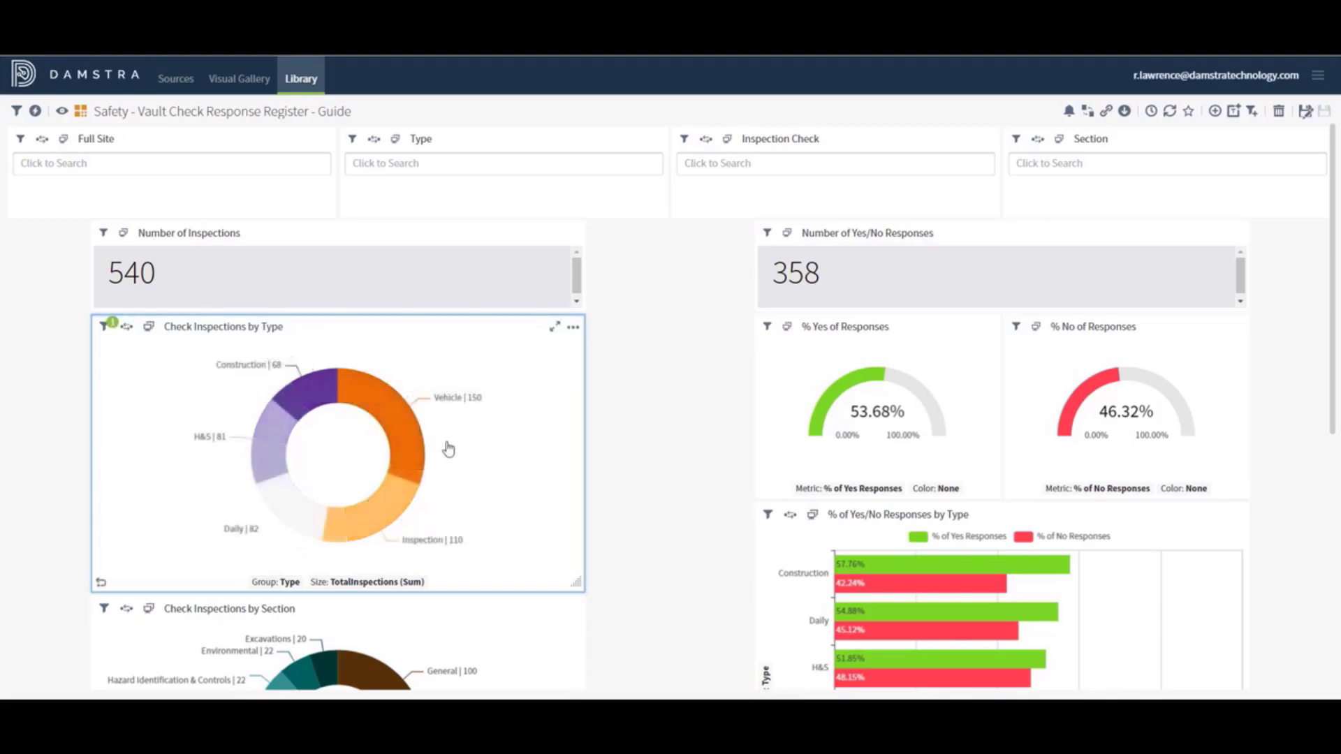
{"action": "left_click", "coordinate": [102, 584]}
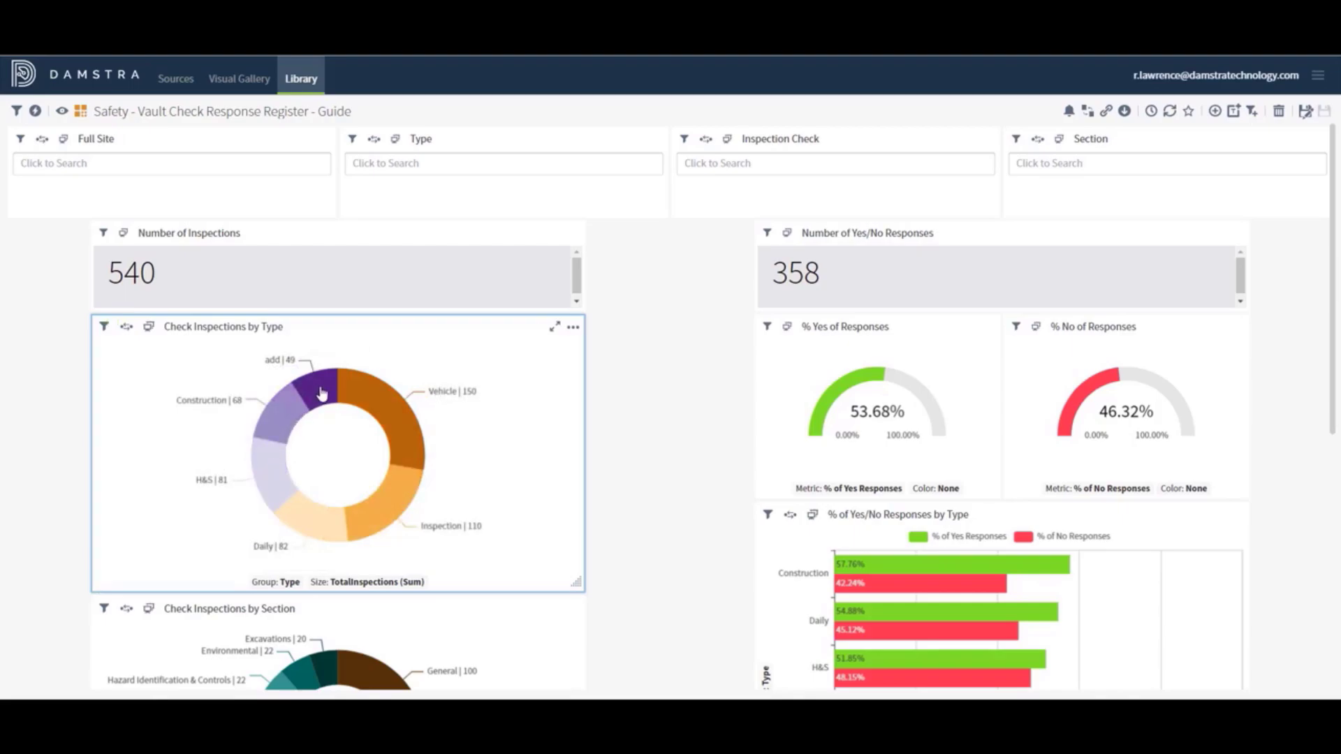
{"action": "left_click", "coordinate": [321, 393]}
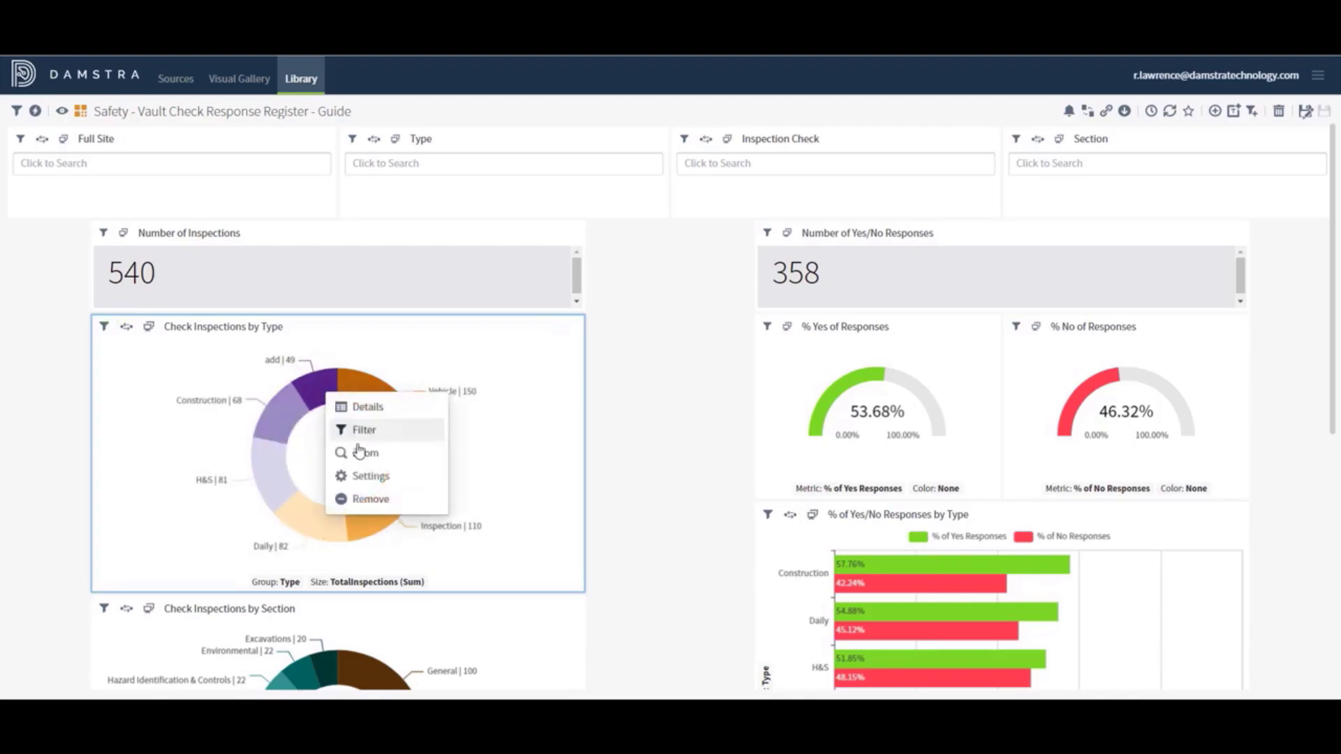
Choose Remove Widget for the whole Check Inspections by Type chart
{"action": "left_click", "coordinate": [573, 326]}
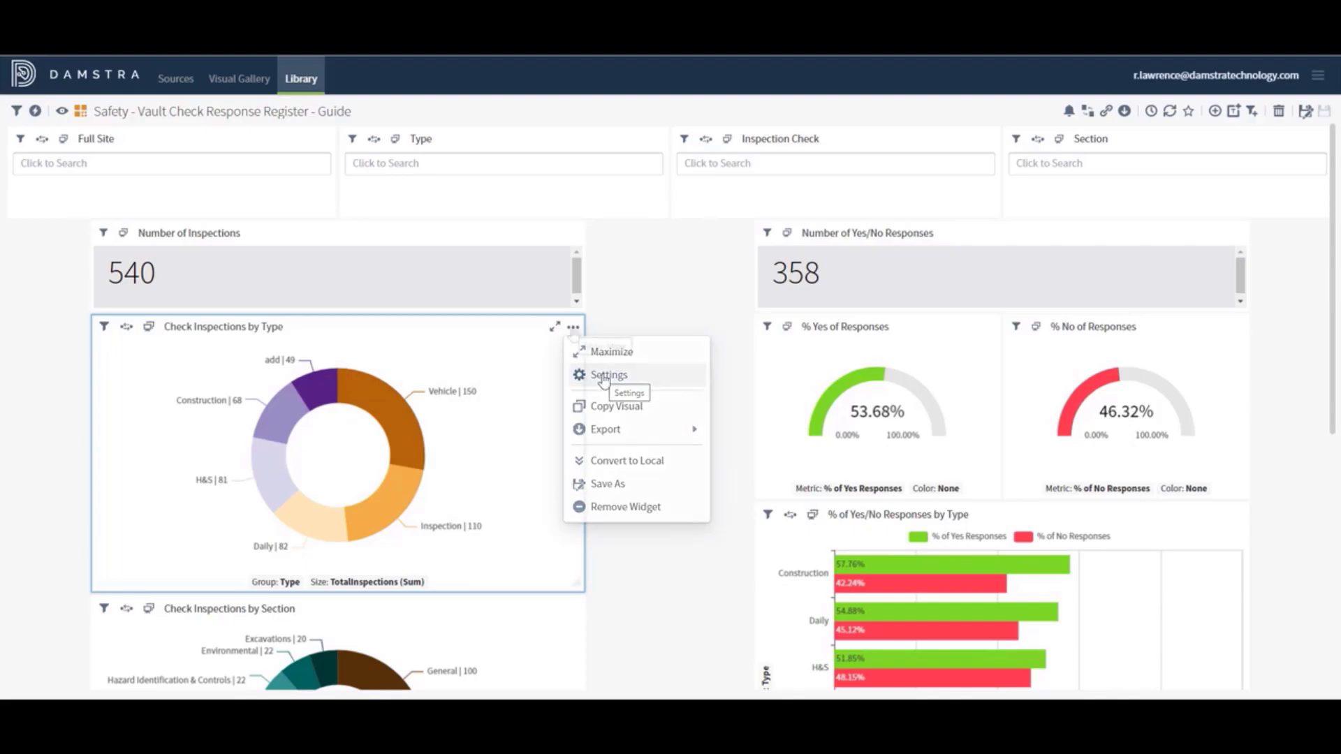
{"action": "left_click", "coordinate": [573, 326]}
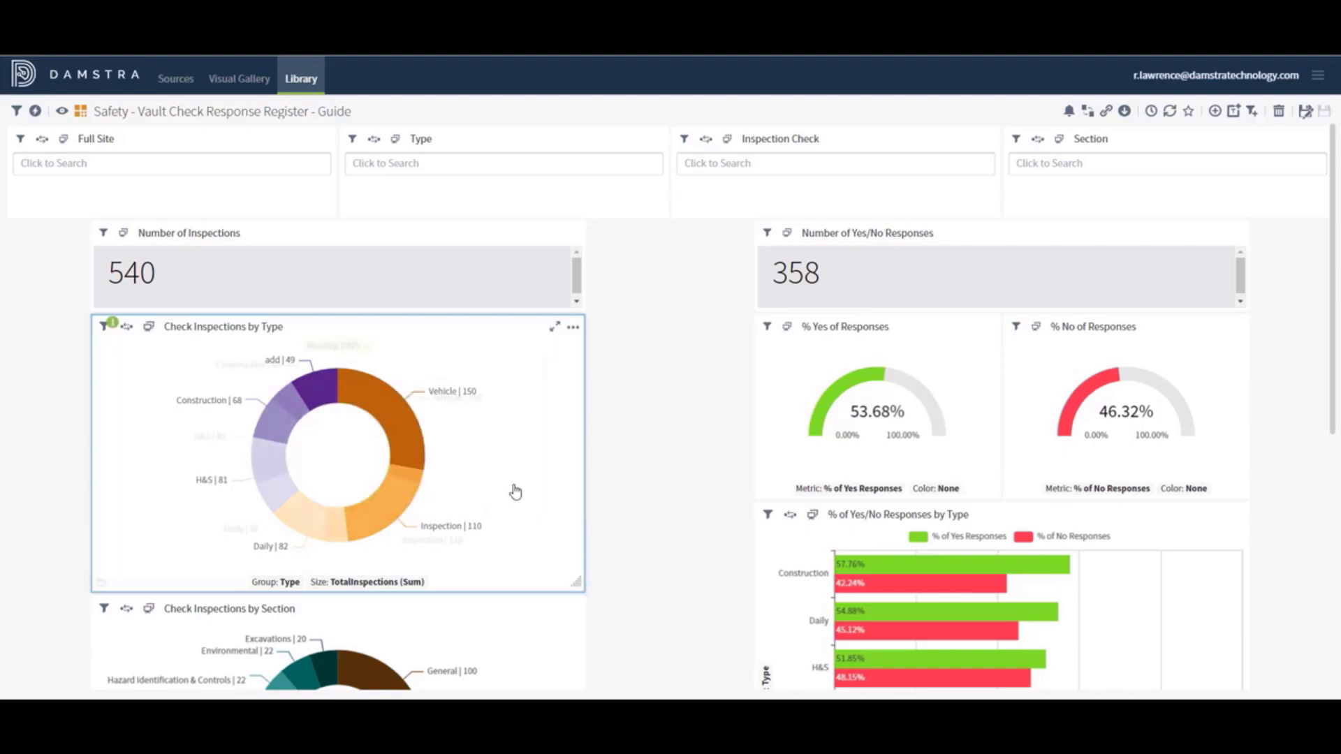
{"action": "left_click", "coordinate": [572, 329]}
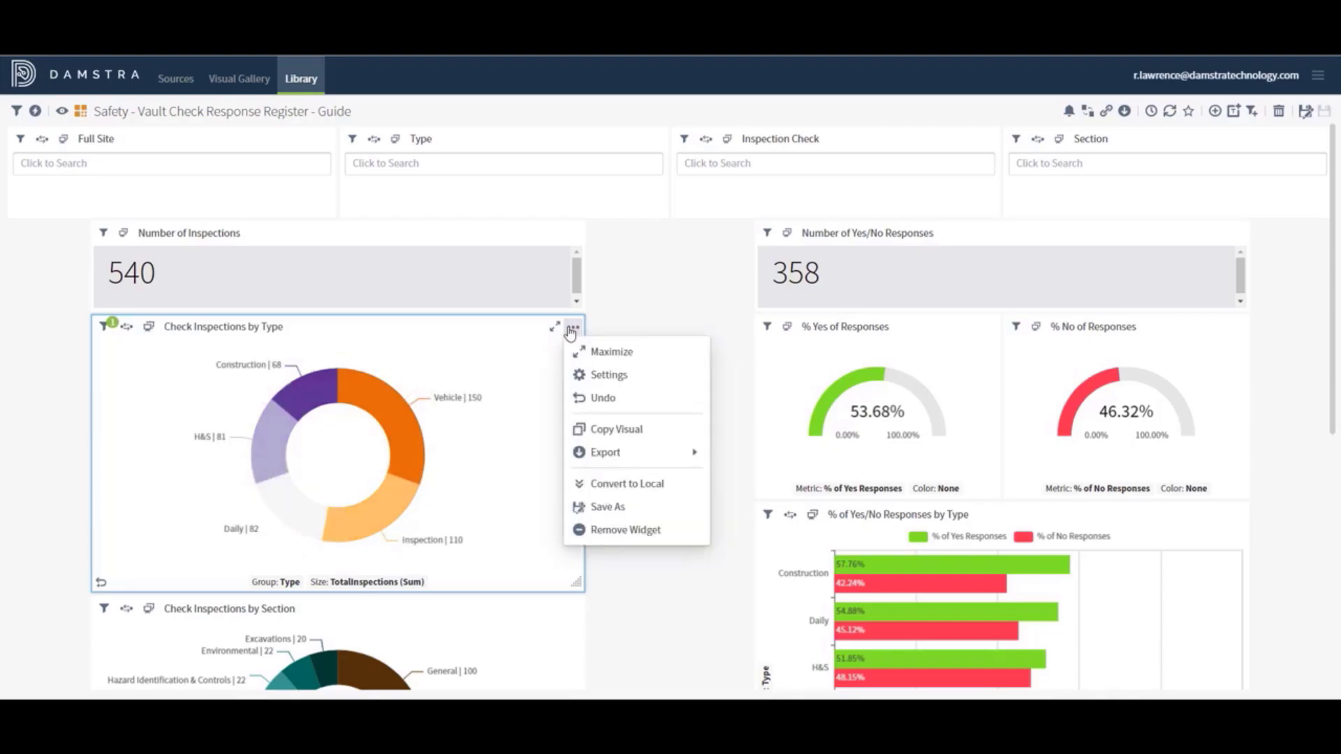
{"action": "left_click", "coordinate": [605, 532]}
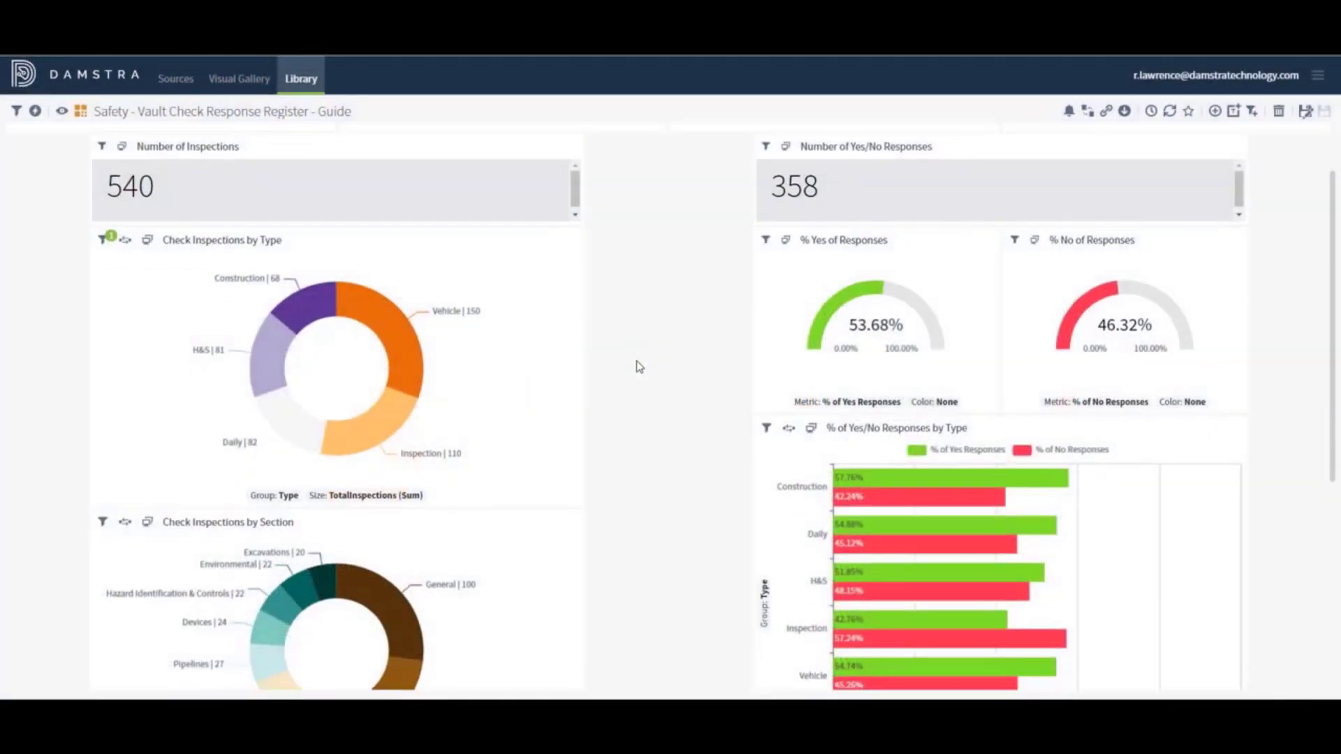
Scroll to the Check Response Register table and narrow its Item Question Name column
{"action": "scroll", "coordinate": [637, 366], "scroll_direction": "down", "scroll_amount": 4}
{"action": "scroll", "coordinate": [638, 367], "scroll_direction": "down", "scroll_amount": 3}
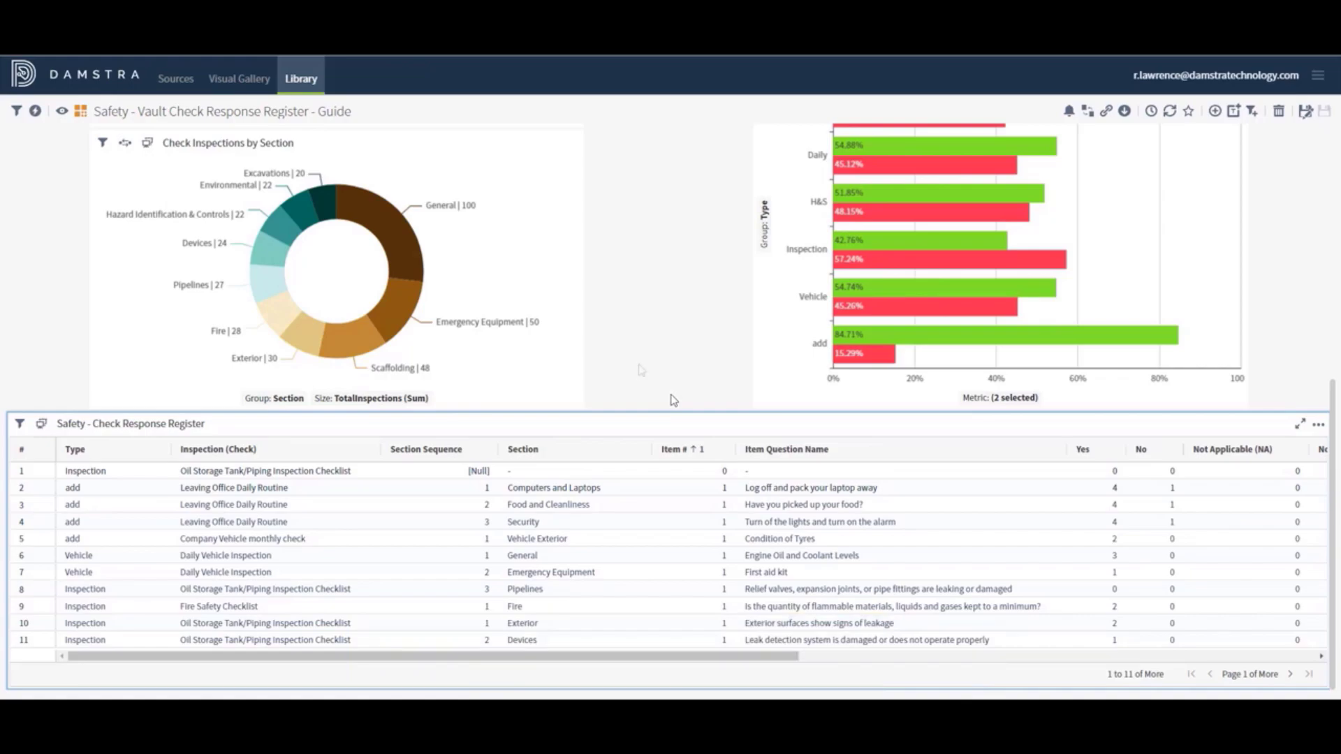
{"action": "mouse_move", "coordinate": [1055, 458]}
{"action": "left_click_drag", "start_coordinate": [1059, 447], "coordinate": [879, 458]}
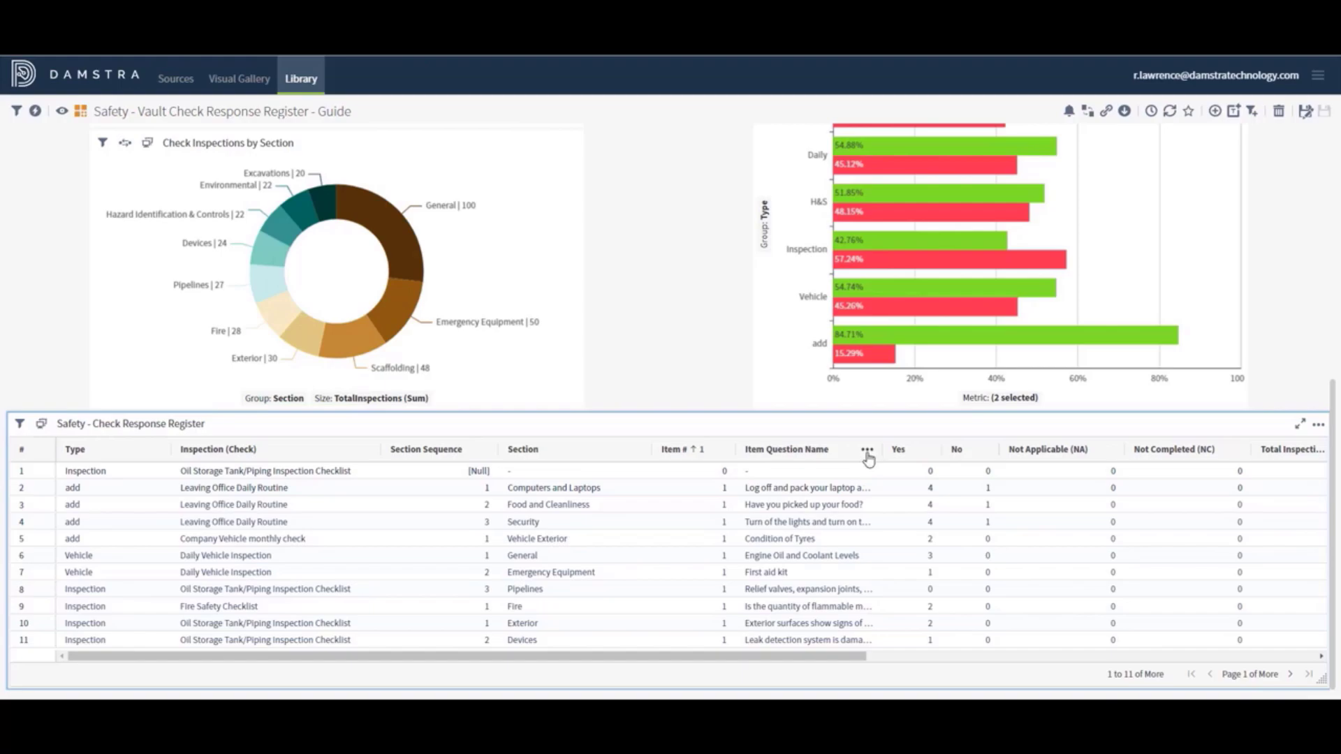
Wrap the Item Question Name cell text and narrow that column further
{"action": "left_click", "coordinate": [868, 452]}
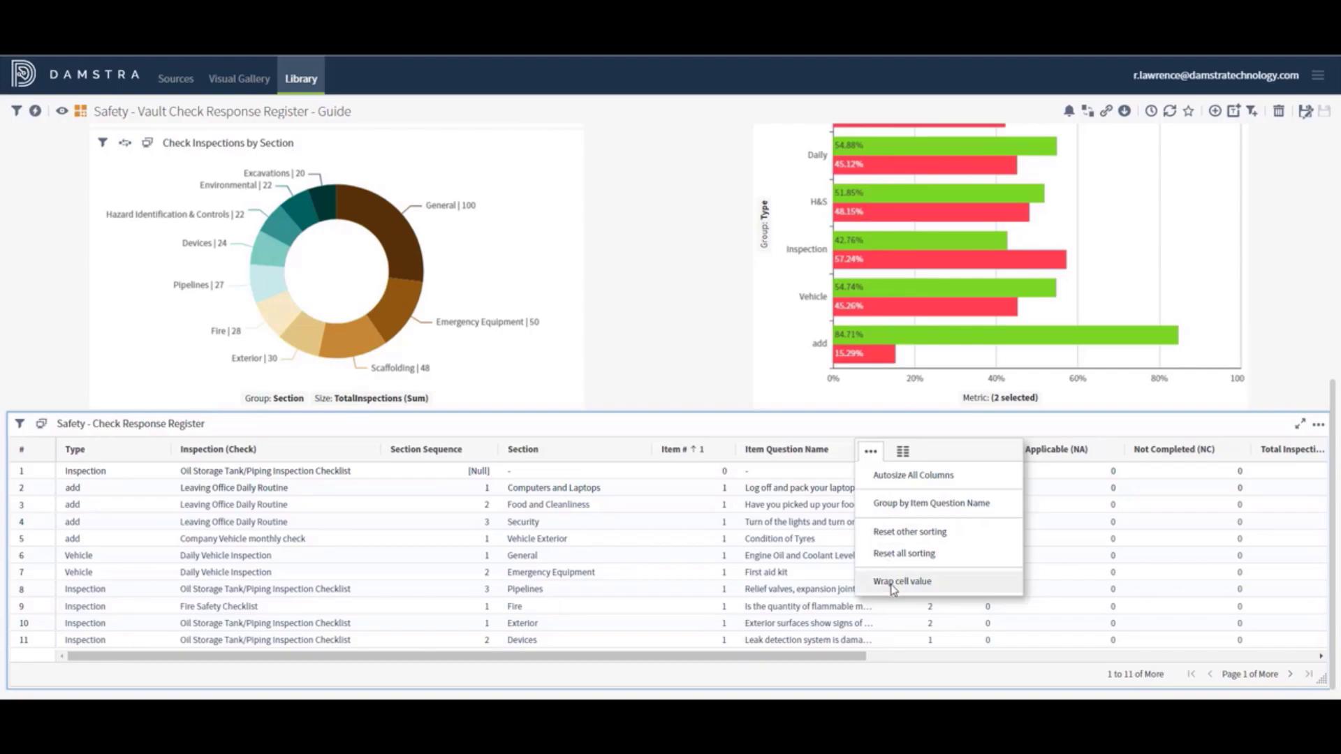
{"action": "left_click", "coordinate": [765, 423]}
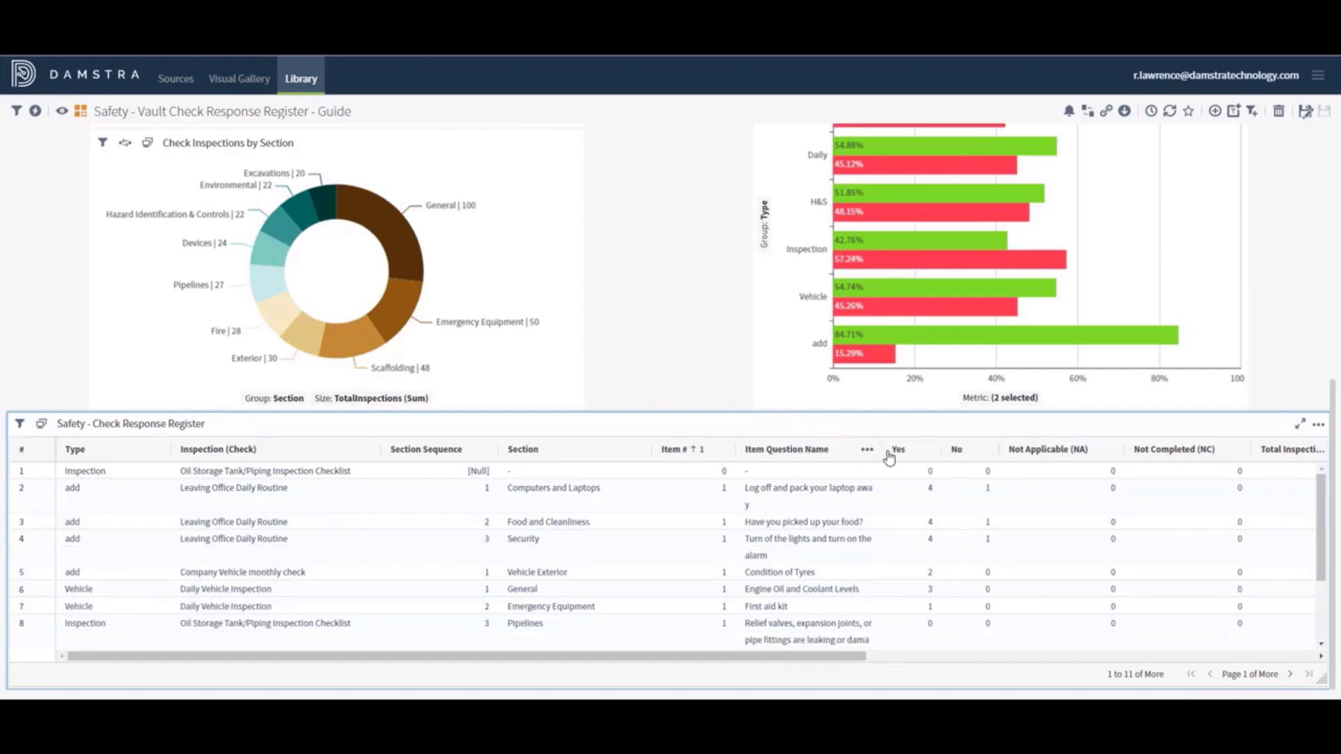
{"action": "left_click_drag", "start_coordinate": [882, 454], "coordinate": [838, 449]}
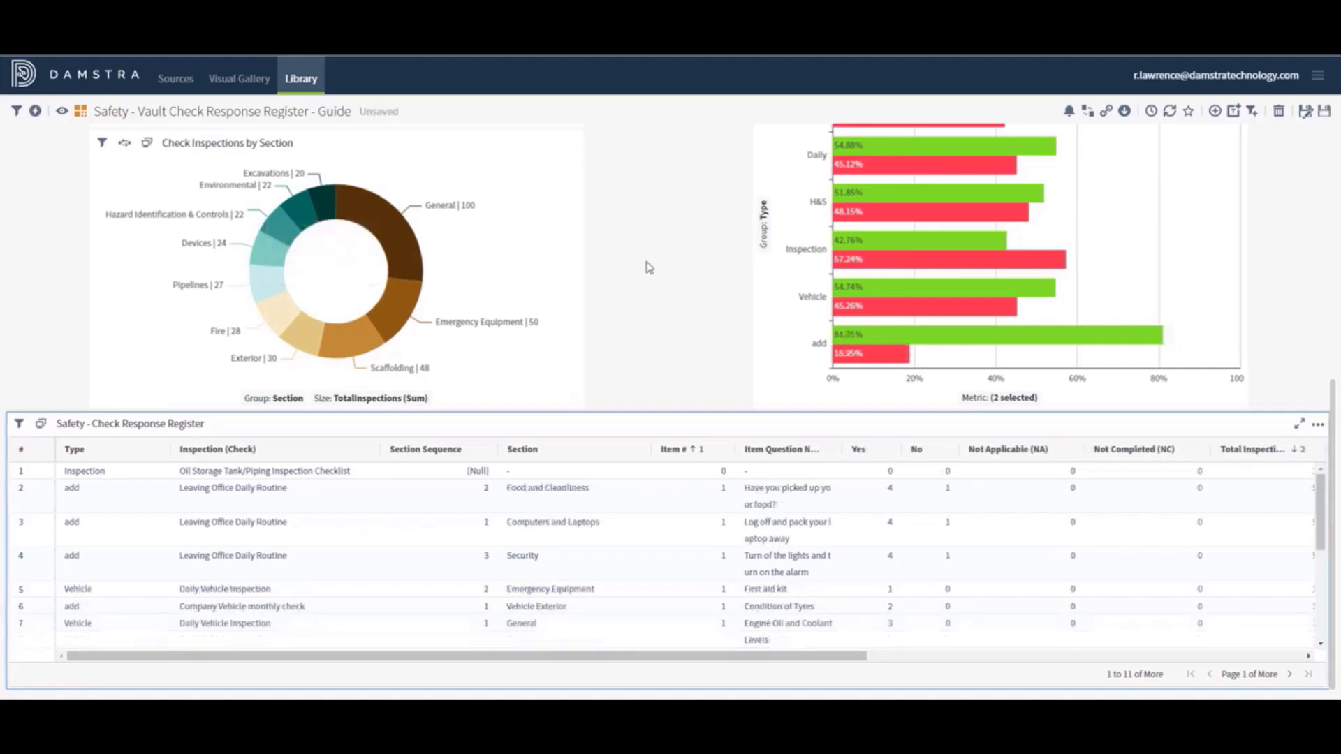
Go to the Library, discard unsaved changes, and open Safety - Events Register
{"action": "left_click", "coordinate": [301, 80]}
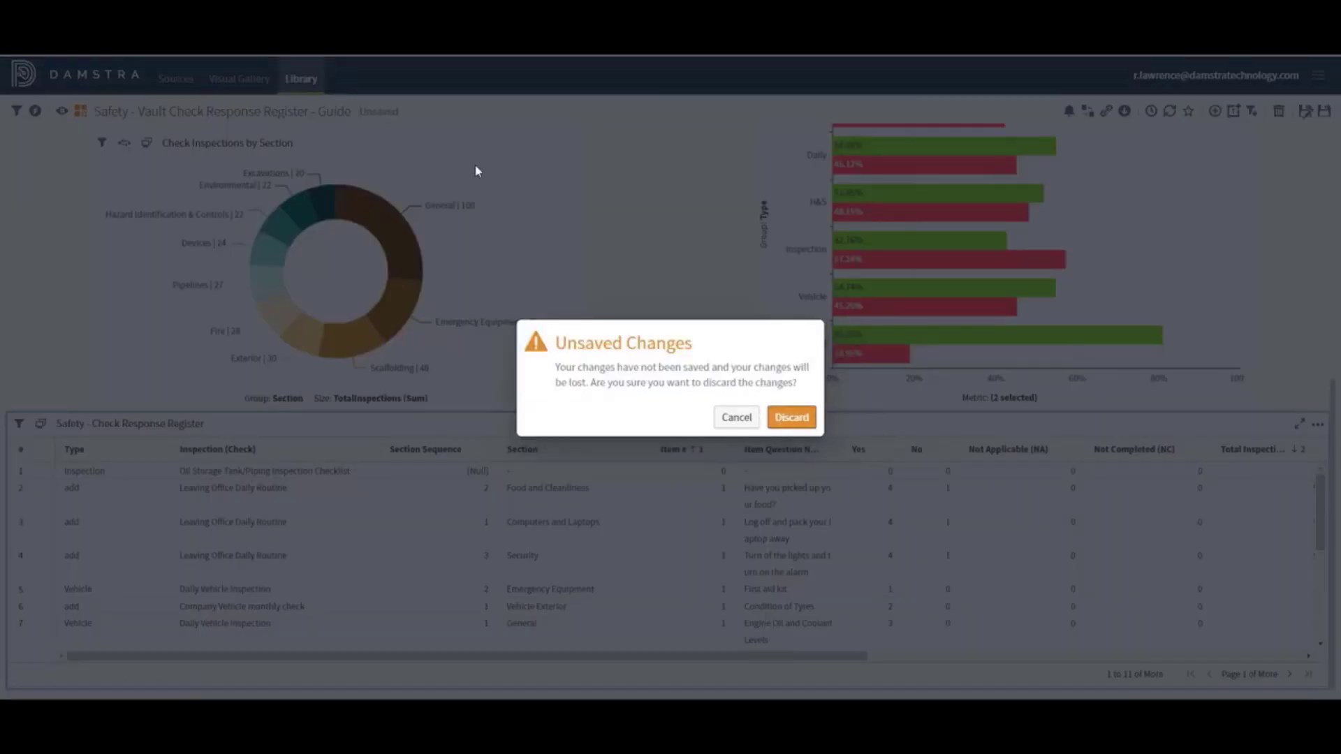
{"action": "left_click", "coordinate": [790, 418]}
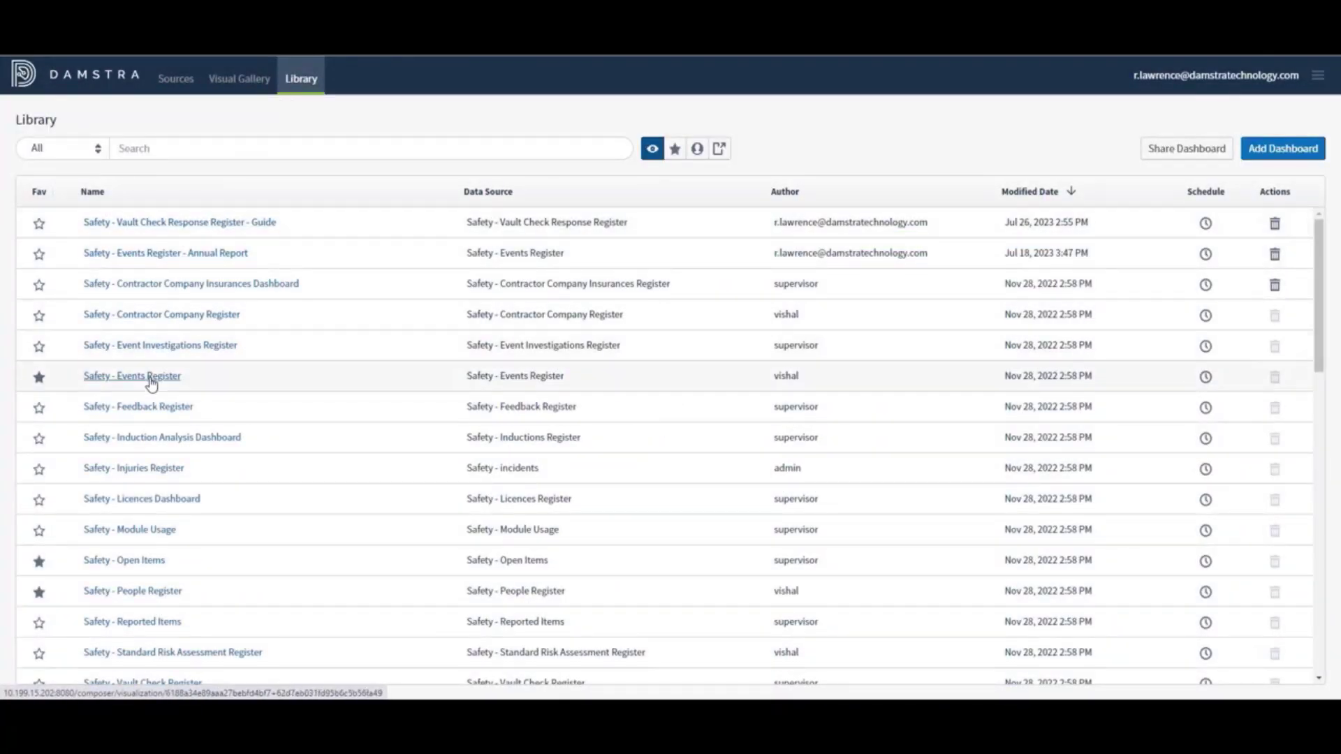
{"action": "left_click", "coordinate": [152, 378]}
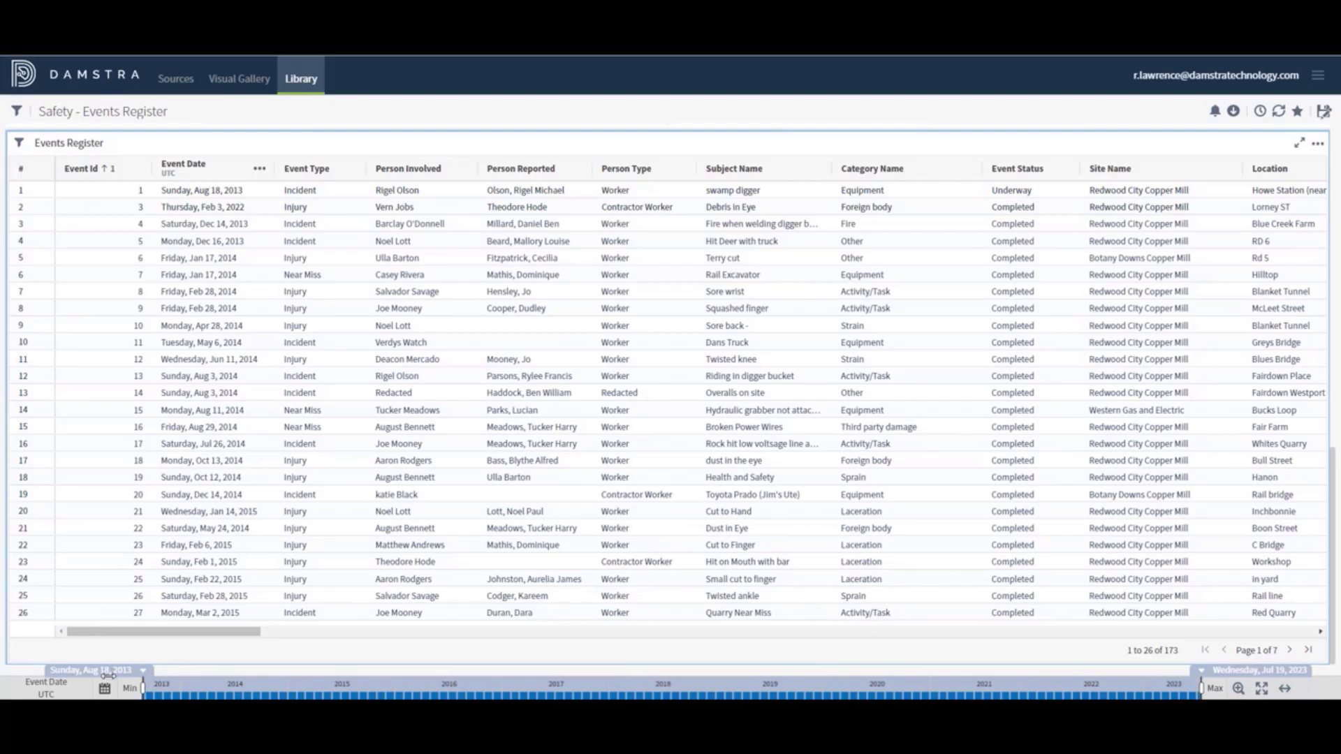
{"action": "left_click", "coordinate": [260, 172]}
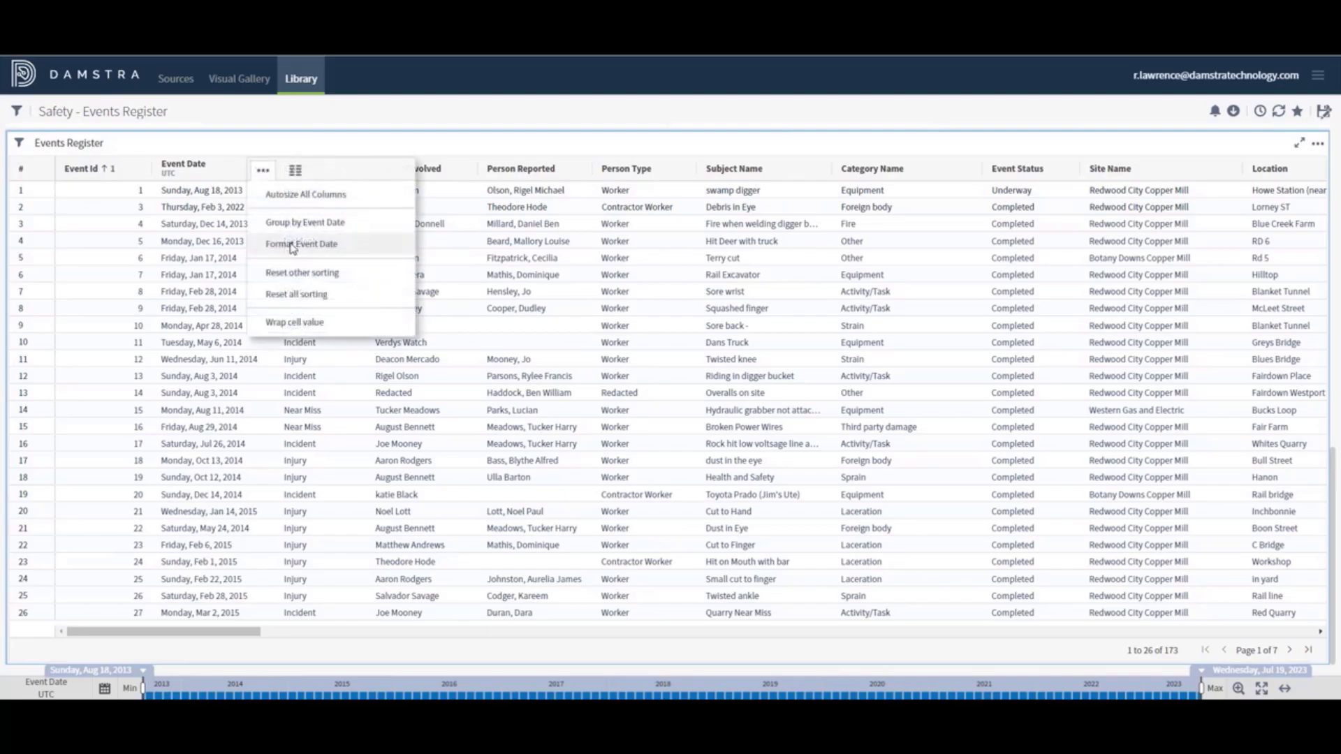
{"action": "left_click", "coordinate": [293, 244]}
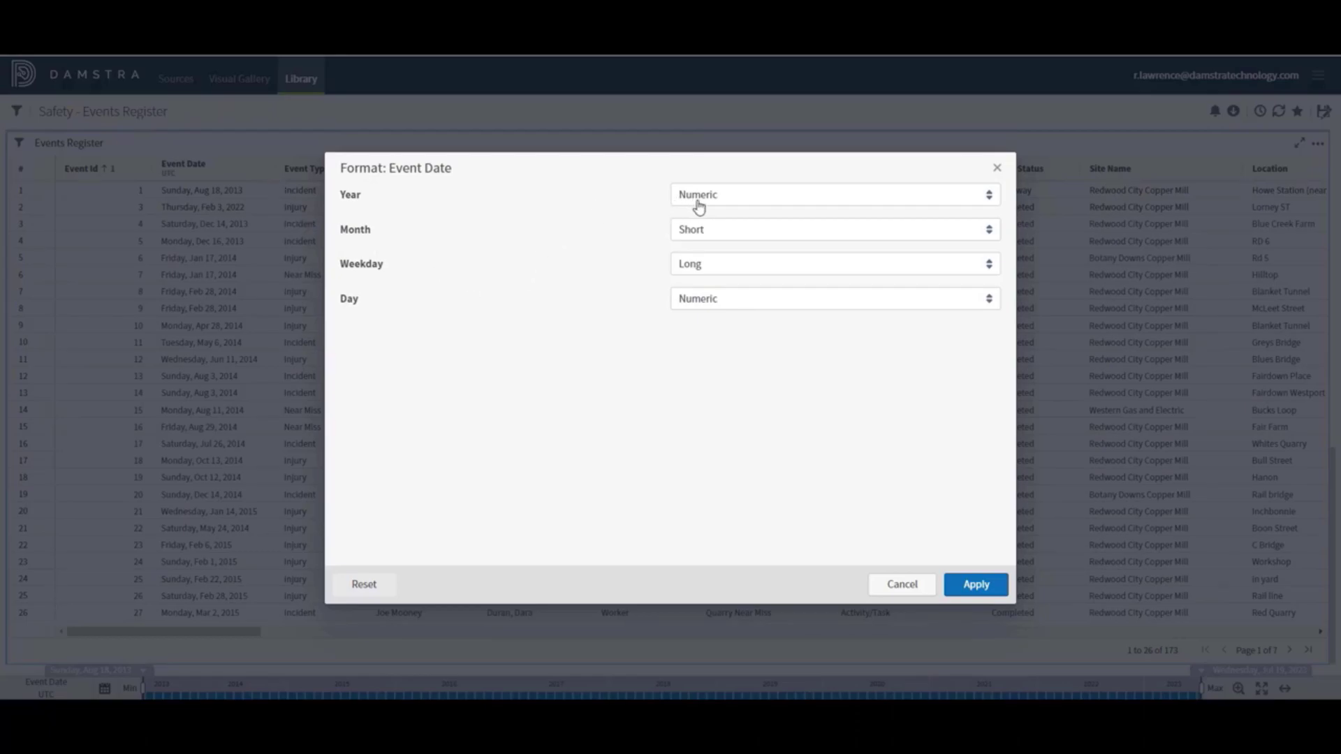
{"action": "left_click", "coordinate": [728, 198]}
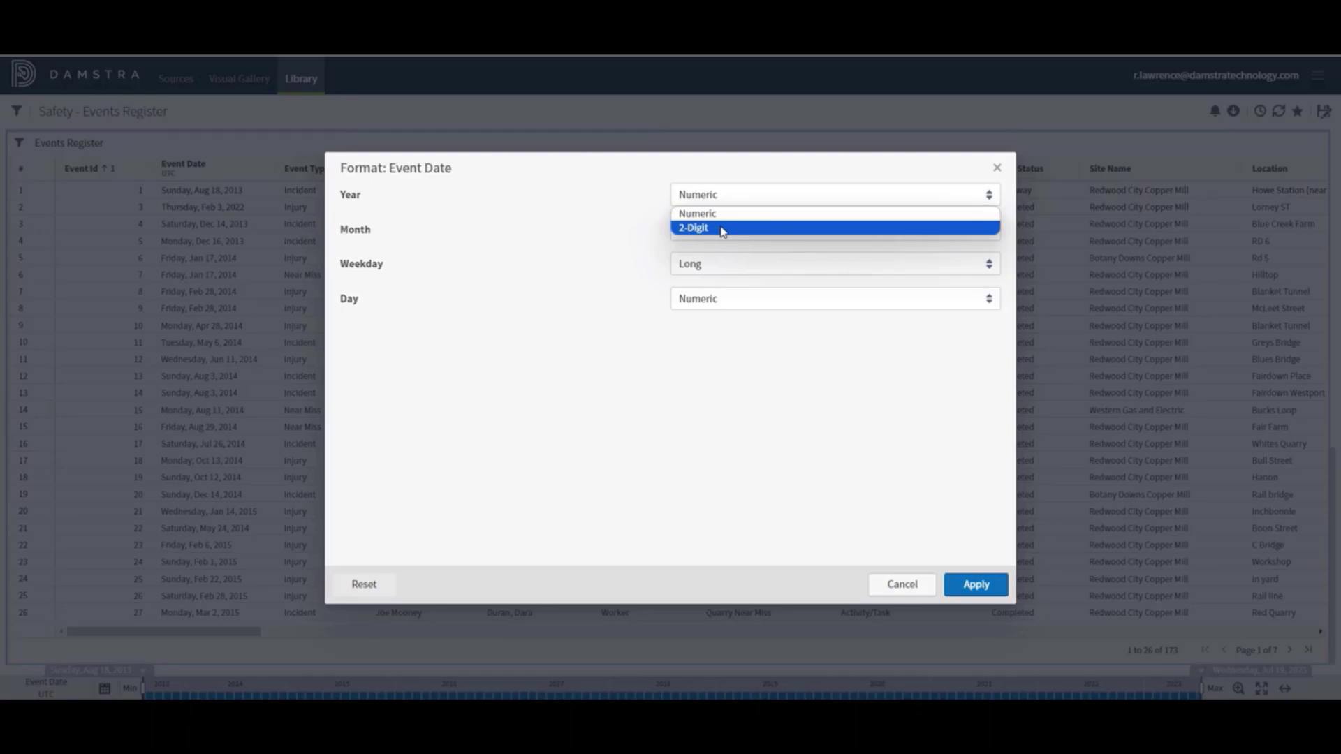
{"action": "left_click", "coordinate": [628, 233]}
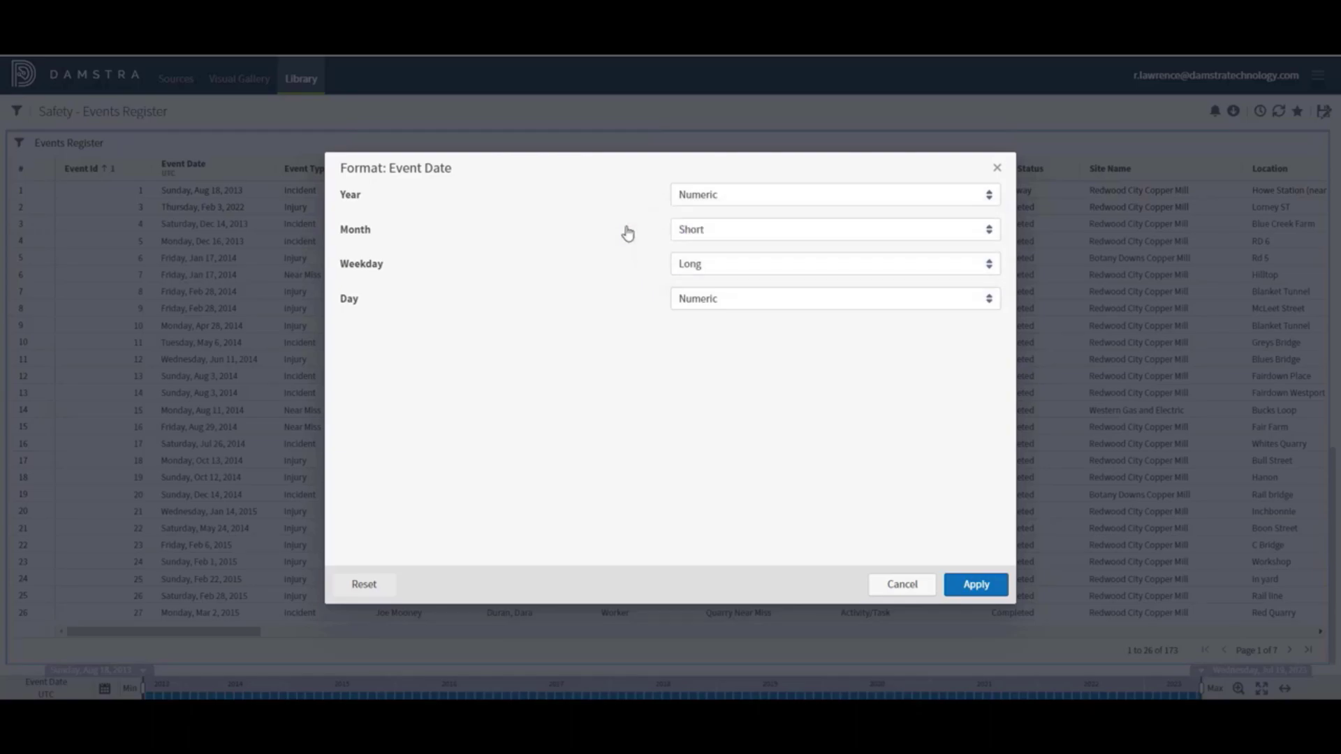
{"action": "left_click", "coordinate": [722, 235]}
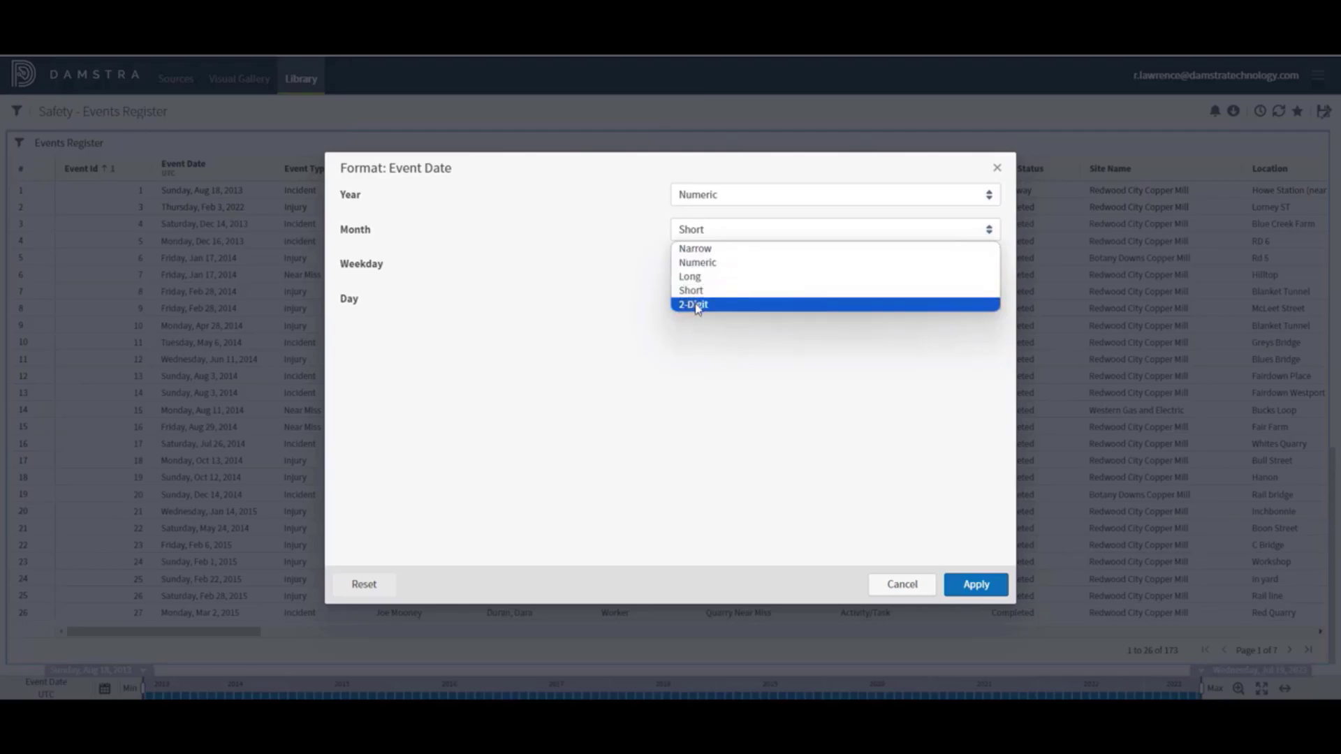
{"action": "left_click", "coordinate": [637, 303]}
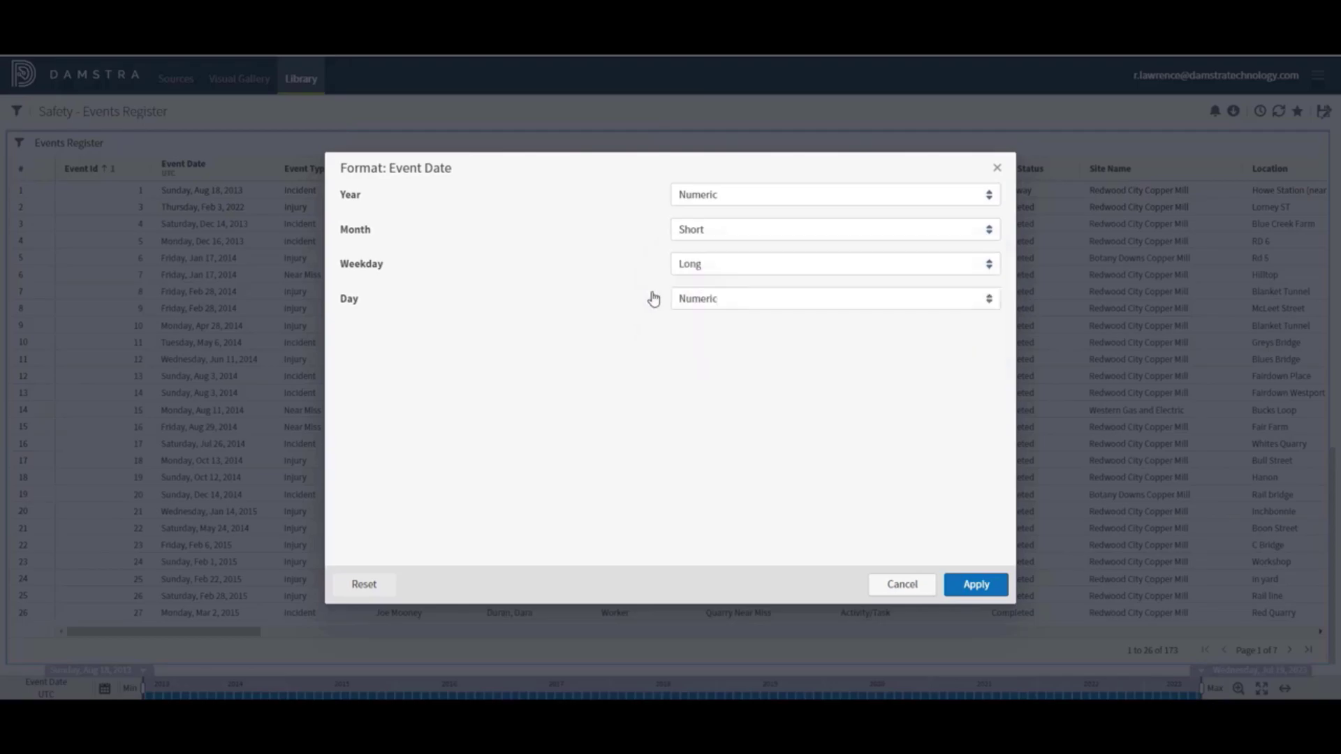
{"action": "left_click", "coordinate": [725, 265]}
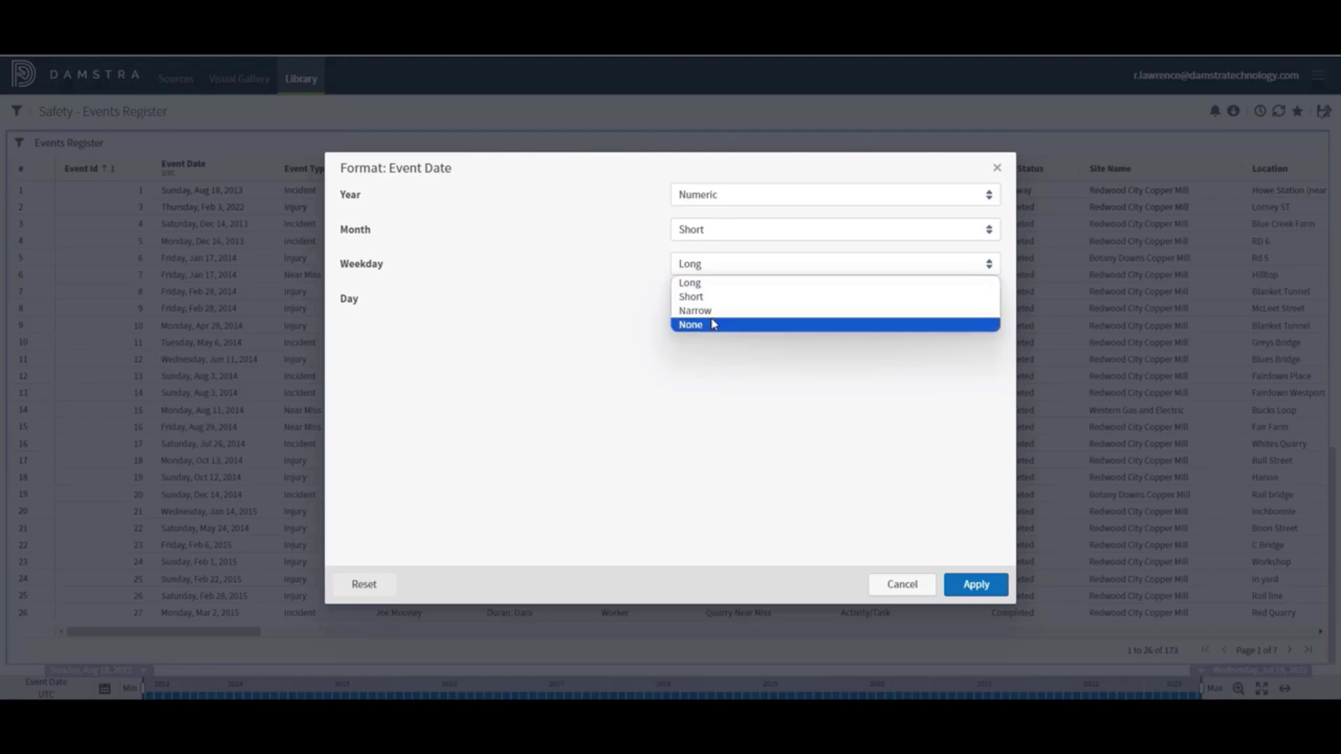
{"action": "left_click", "coordinate": [617, 317]}
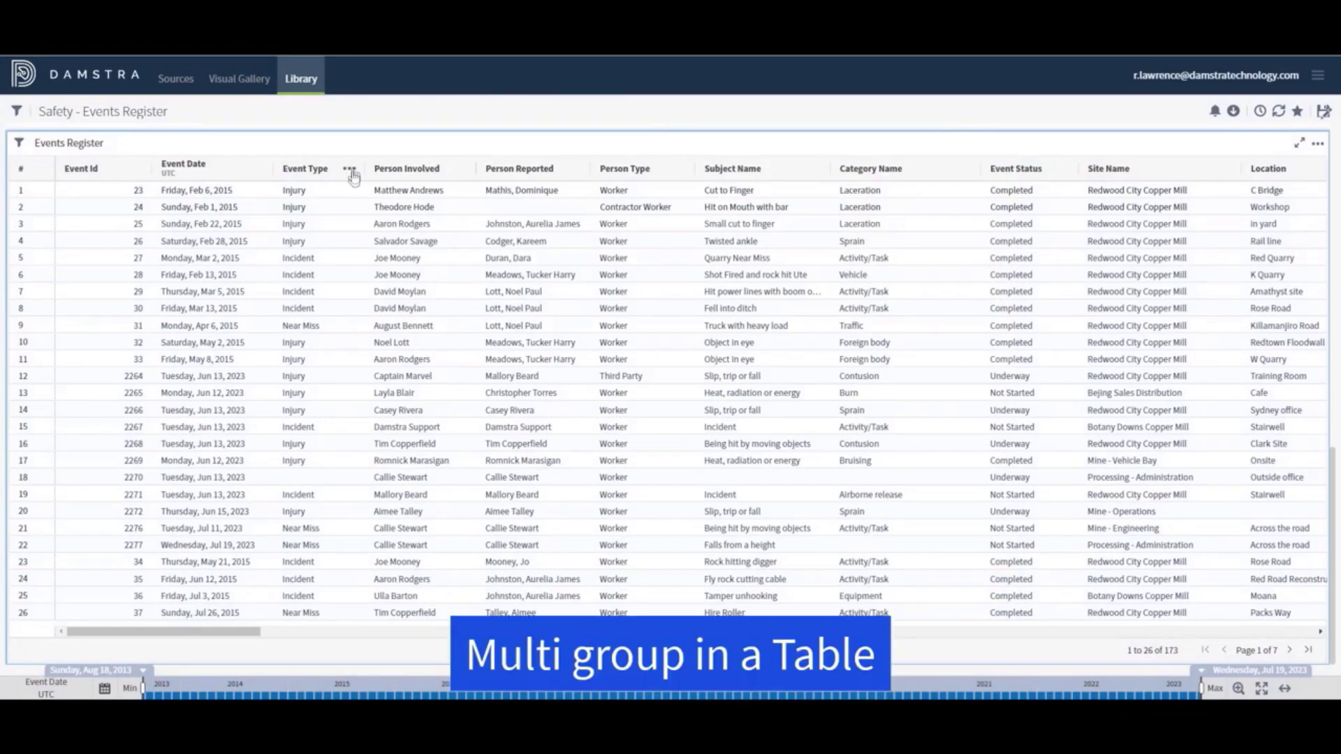
Group the Events Register rows by Event Type, then Person Involved, then Subject Name
{"action": "left_click", "coordinate": [350, 169]}
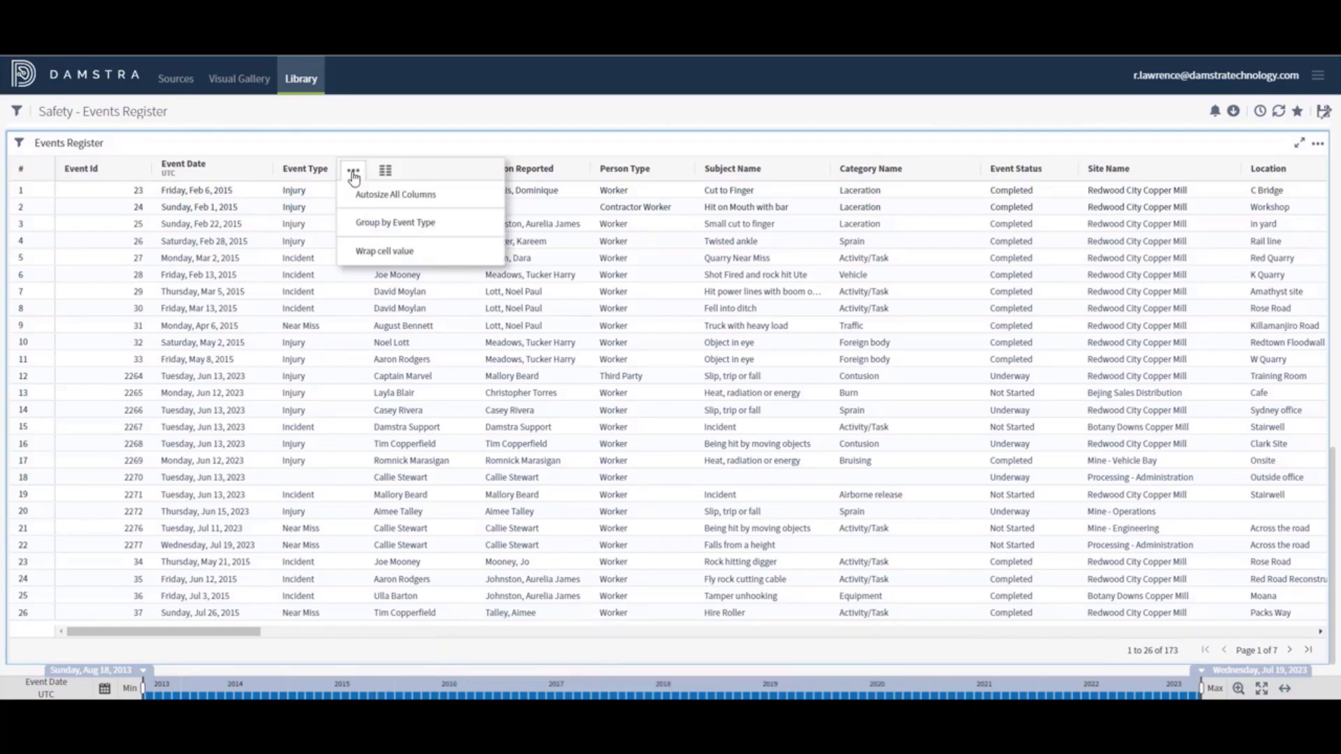
{"action": "left_click", "coordinate": [397, 223]}
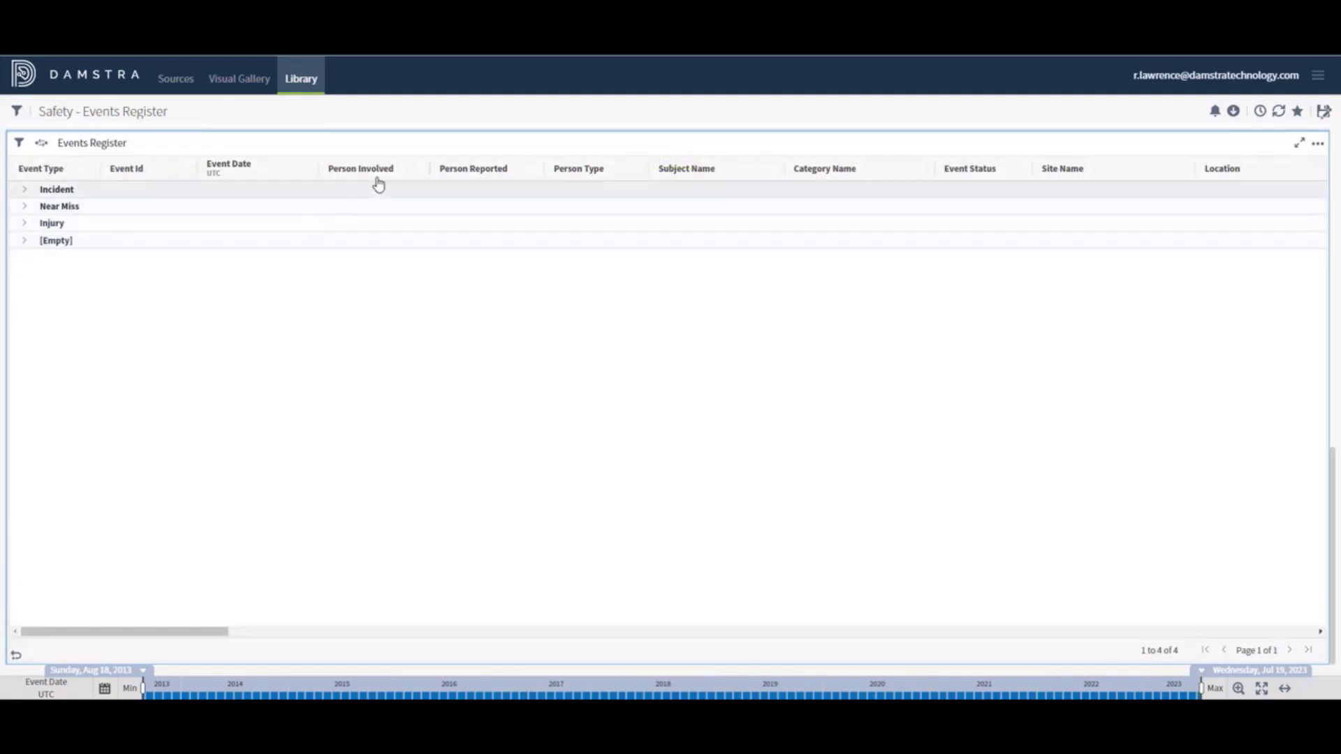
{"action": "left_click", "coordinate": [414, 170]}
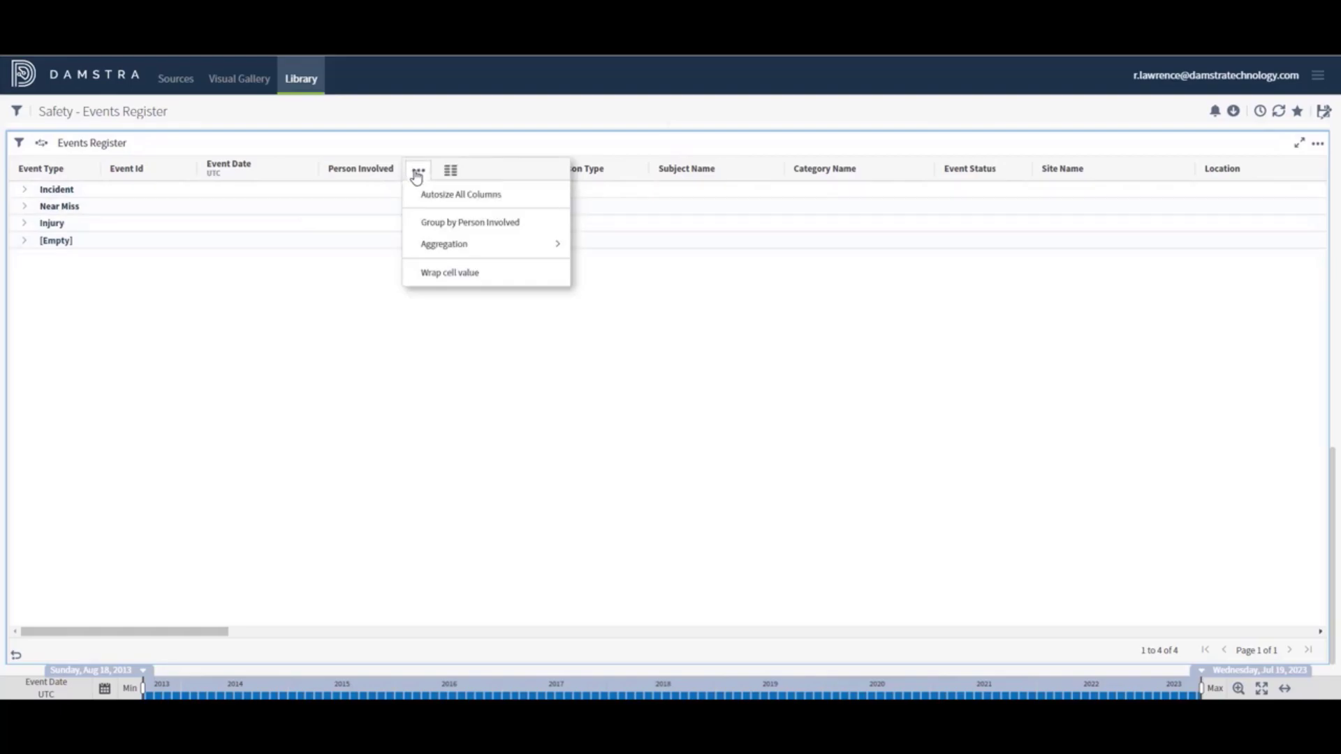
{"action": "left_click", "coordinate": [436, 222]}
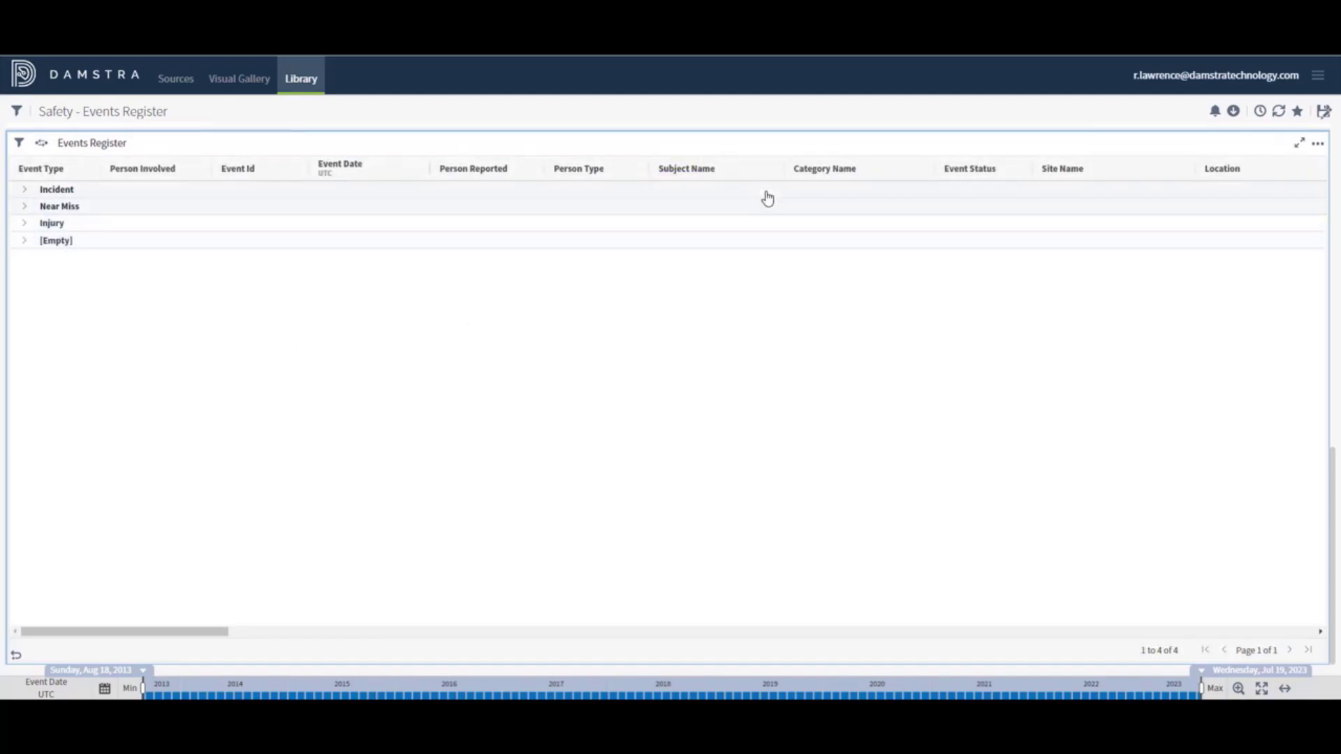
{"action": "left_click", "coordinate": [768, 171]}
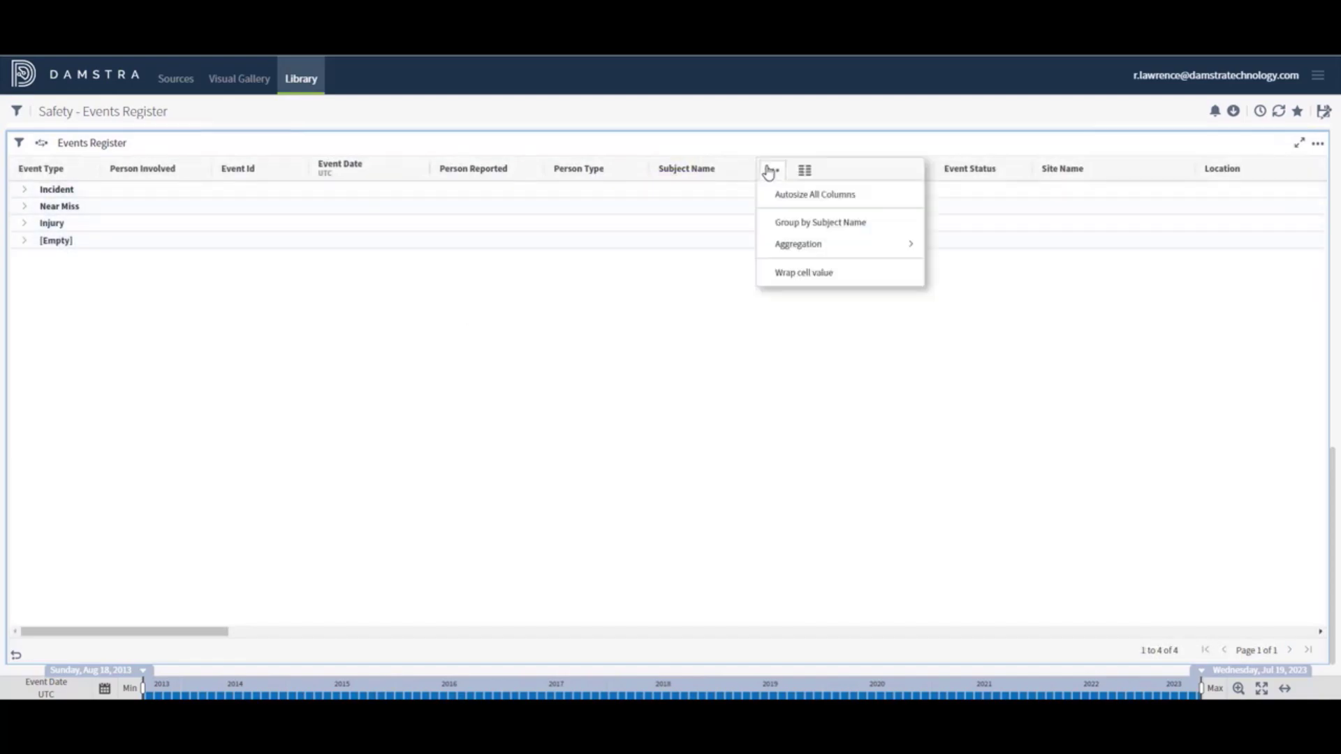
{"action": "left_click", "coordinate": [791, 223]}
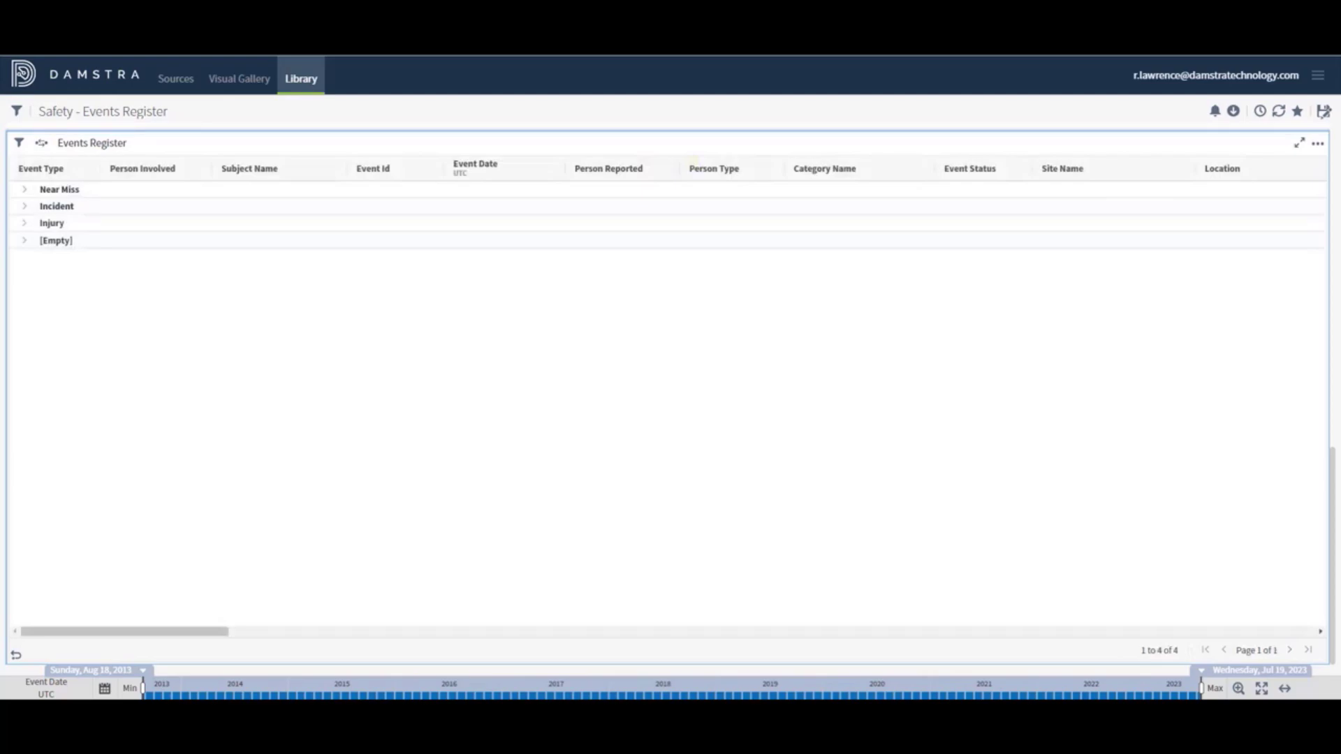
Expand the Incident group and one person's group beneath it
{"action": "left_click", "coordinate": [24, 209]}
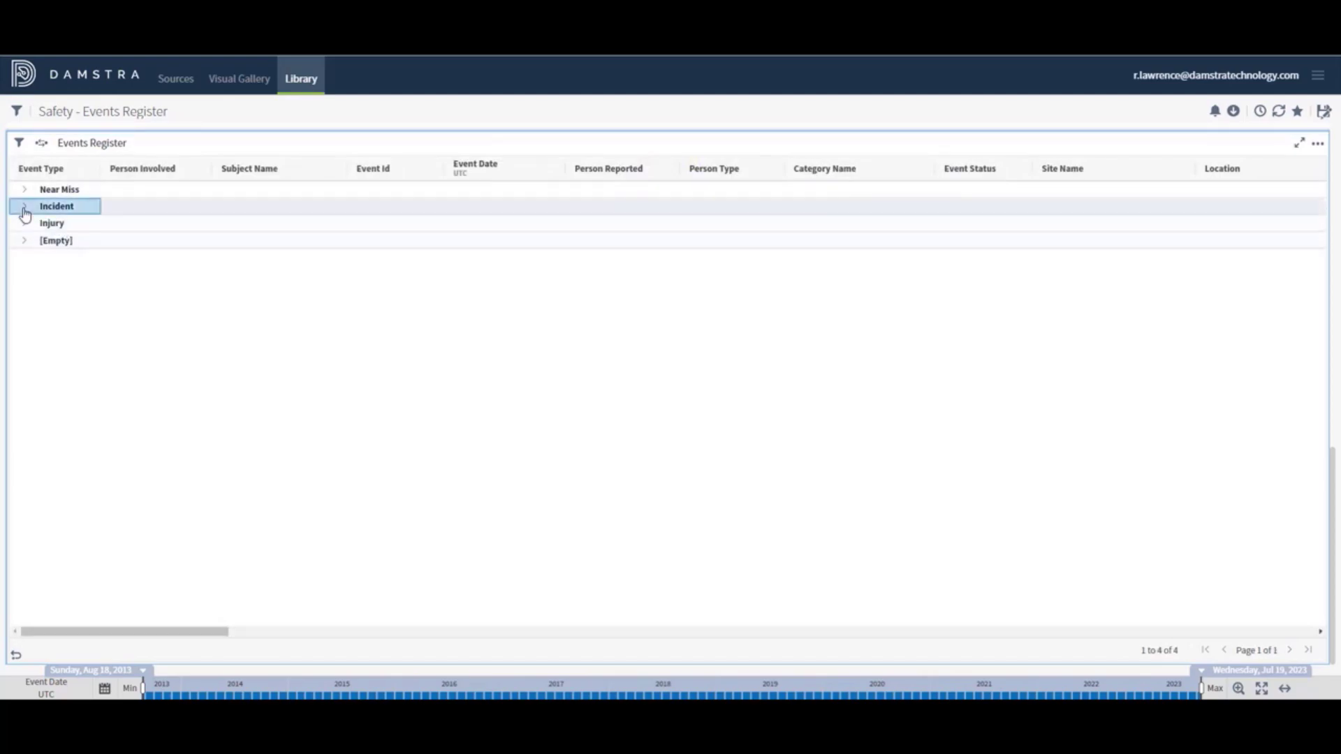
{"action": "left_click", "coordinate": [25, 209]}
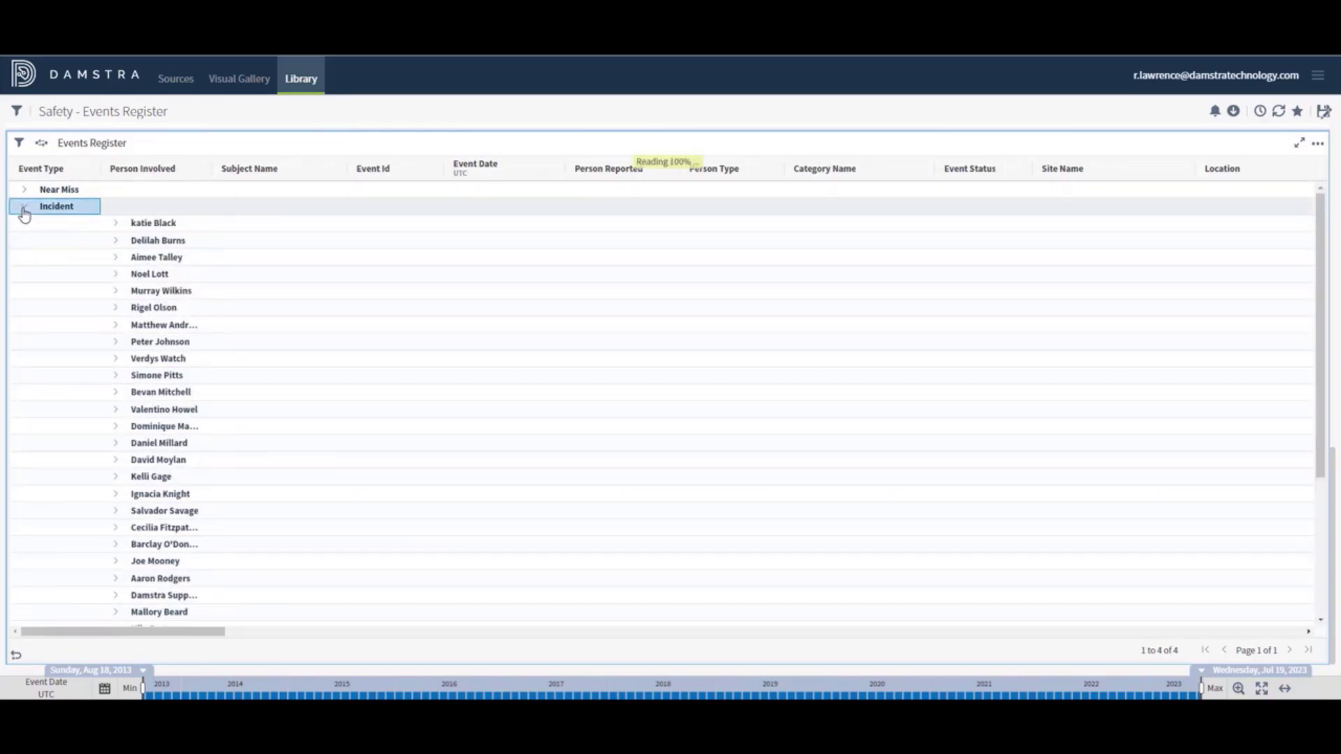
{"action": "left_click", "coordinate": [117, 276]}
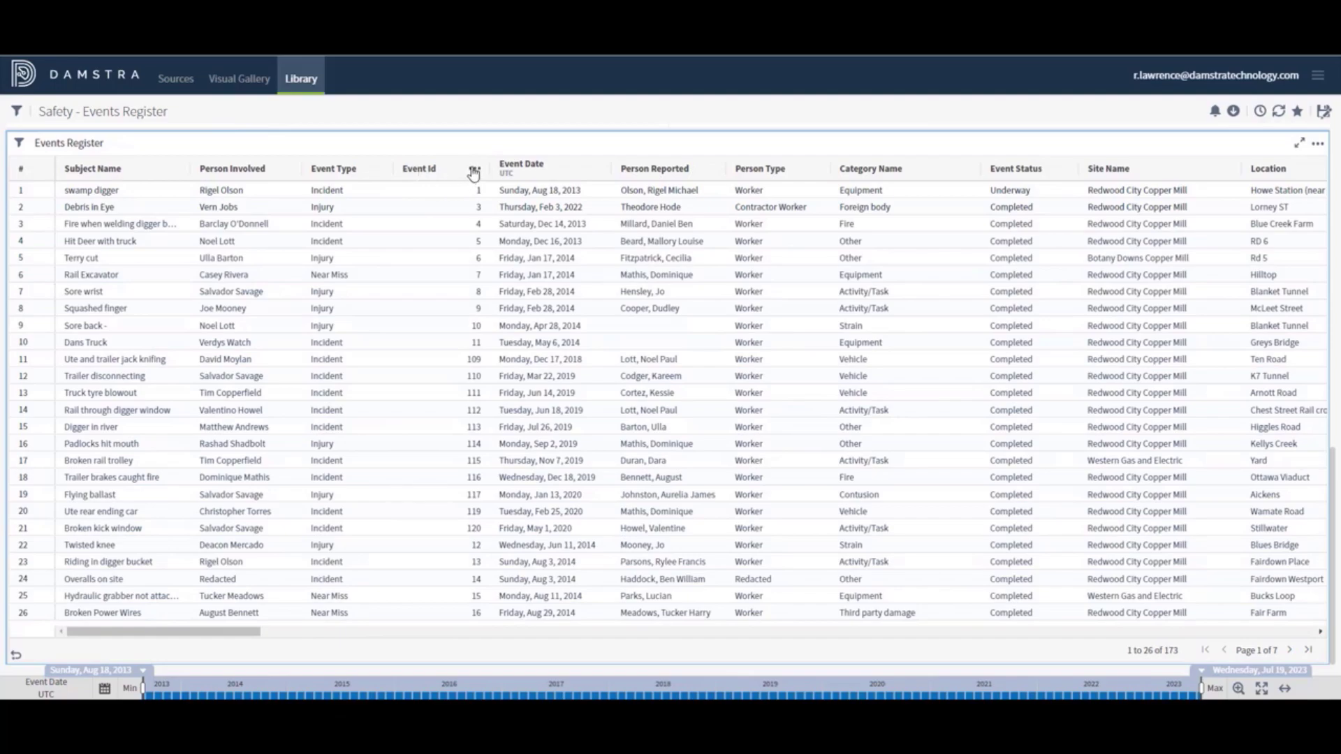
{"action": "left_click", "coordinate": [474, 171]}
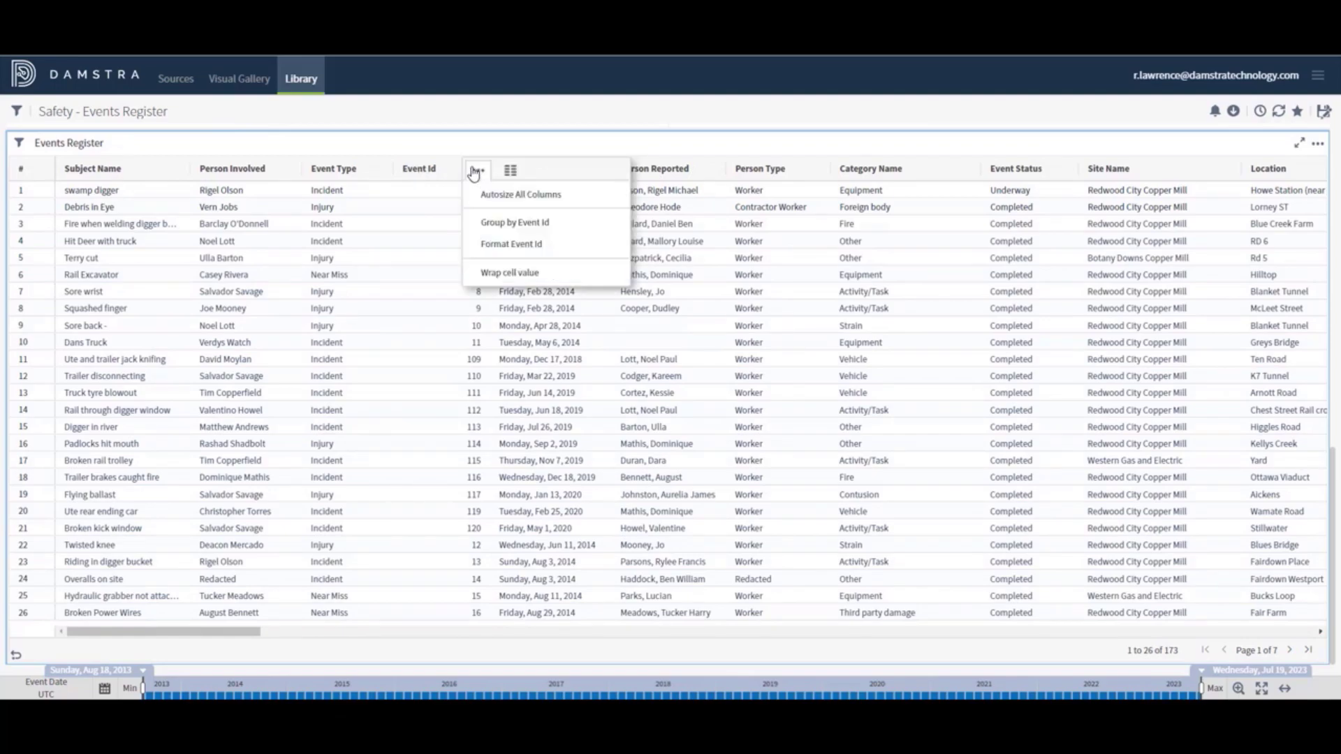
{"action": "left_click", "coordinate": [497, 245]}
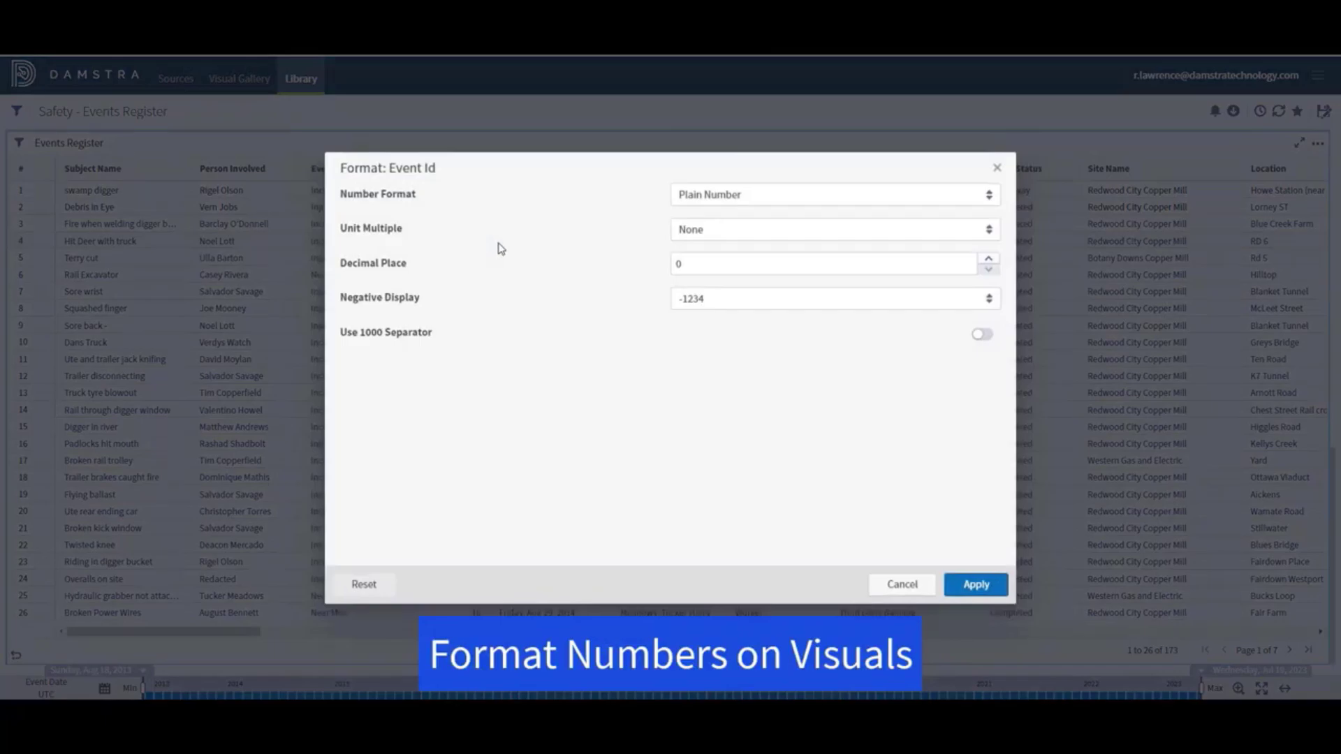
{"action": "left_click", "coordinate": [766, 197]}
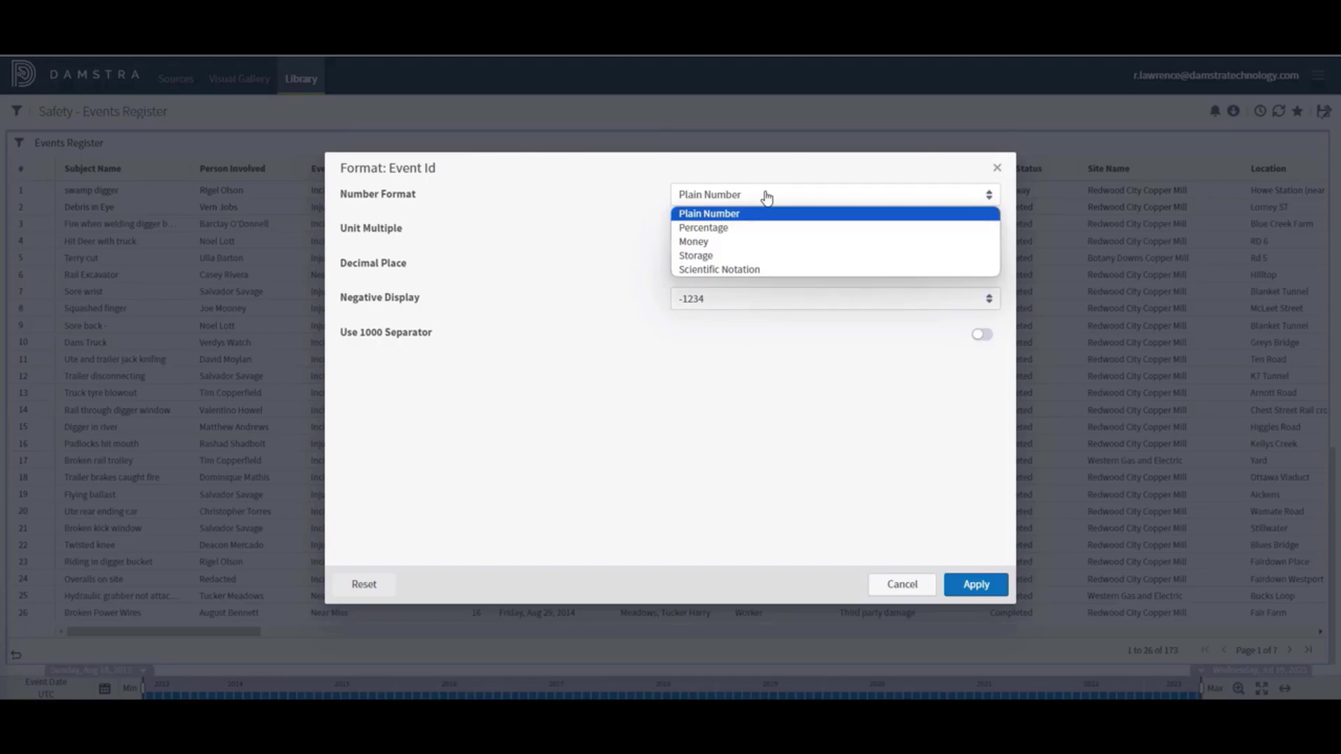
{"action": "left_click", "coordinate": [620, 249]}
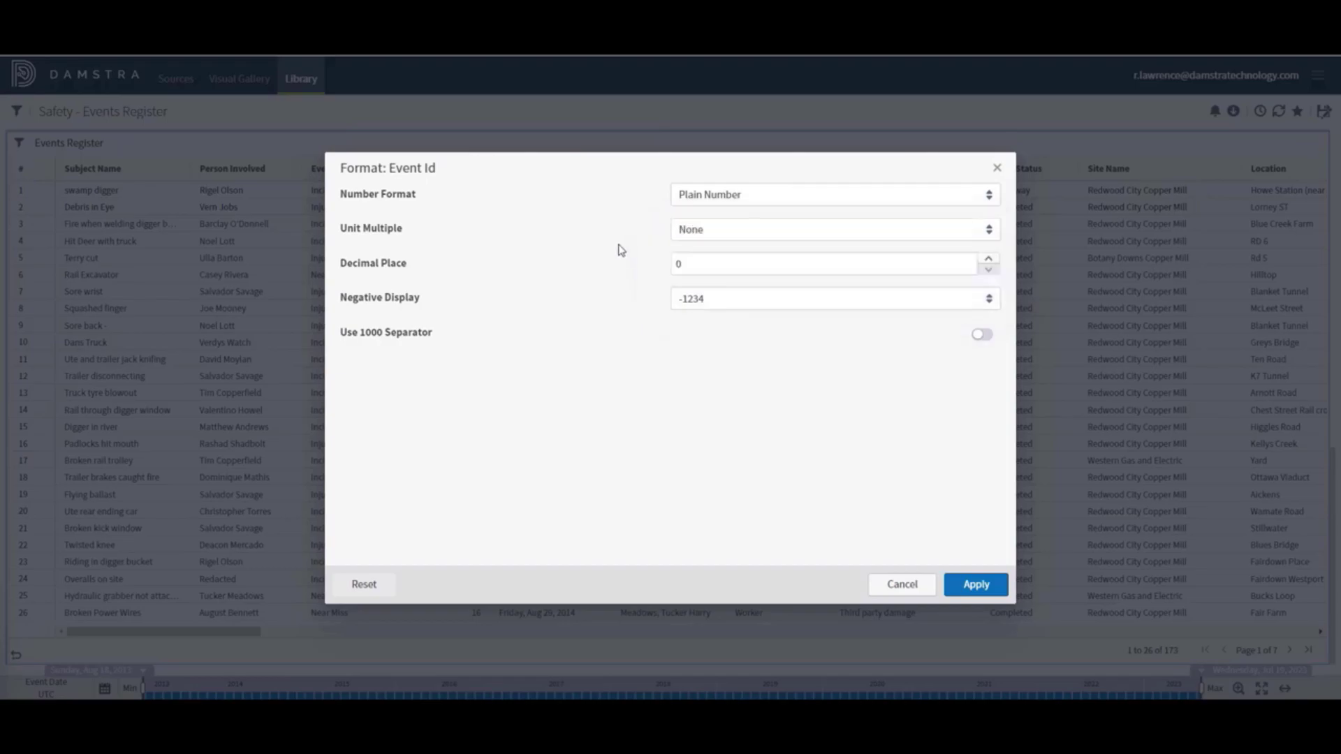
{"action": "left_click", "coordinate": [738, 230]}
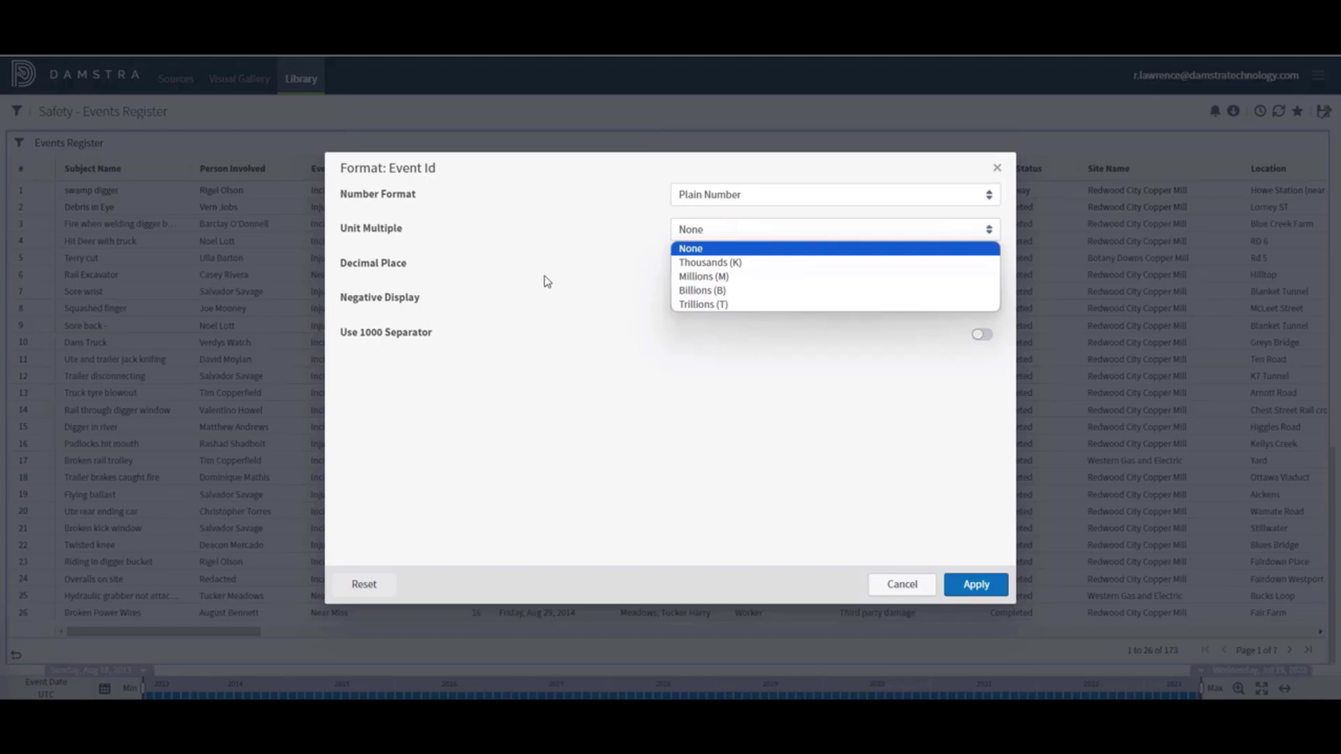
{"action": "left_click", "coordinate": [548, 281]}
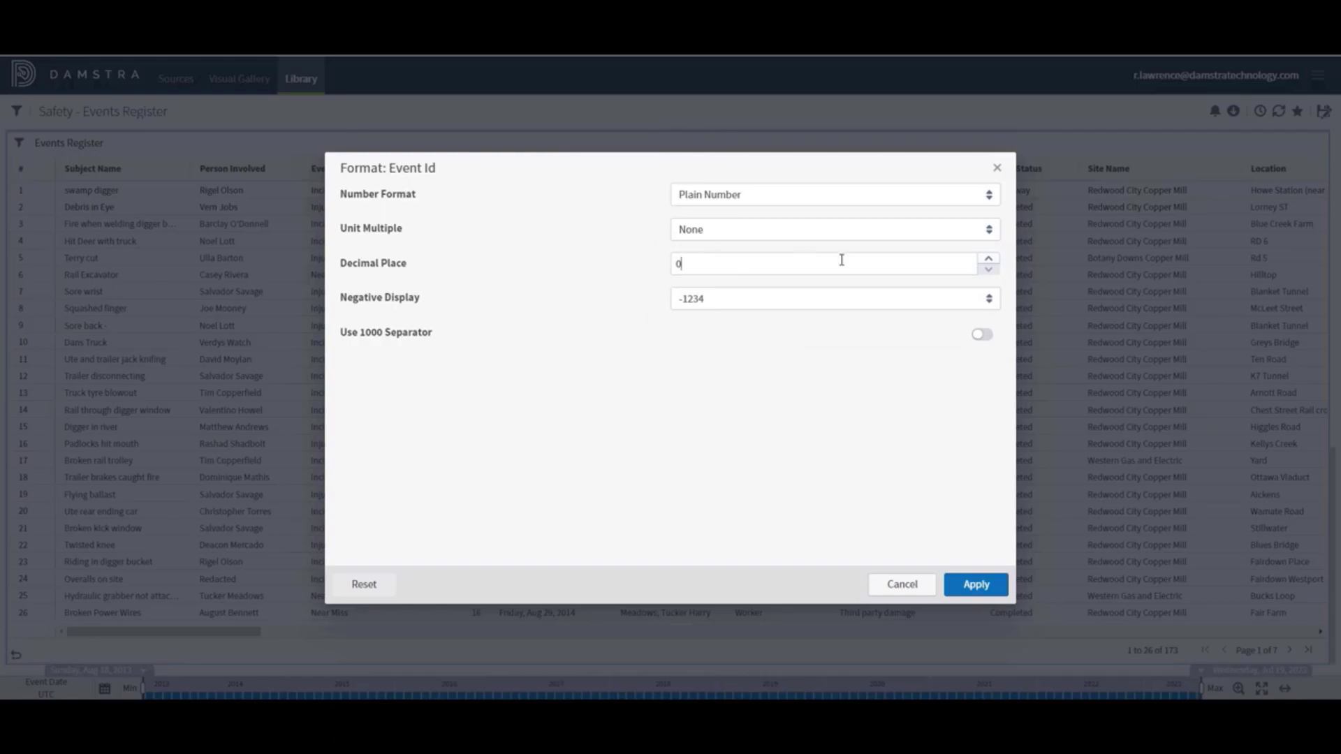
{"action": "left_click", "coordinate": [987, 262]}
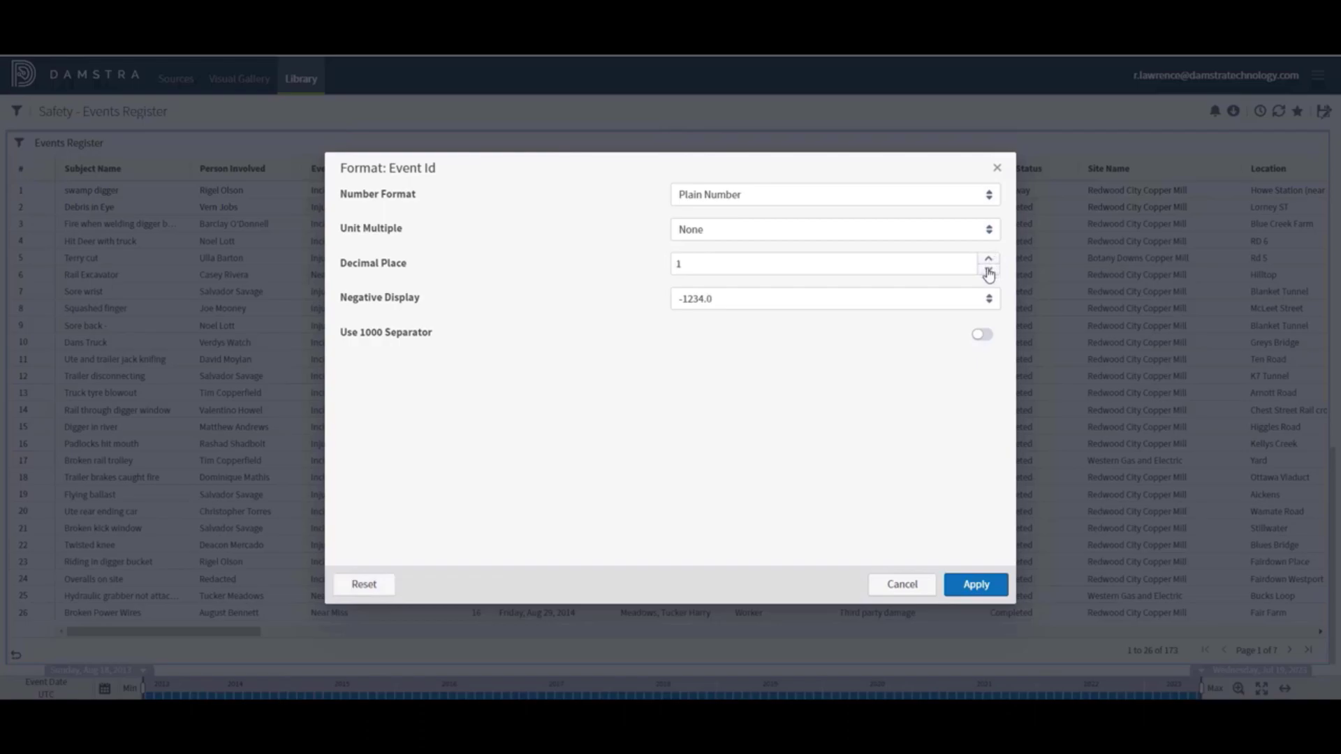
{"action": "left_click", "coordinate": [988, 270]}
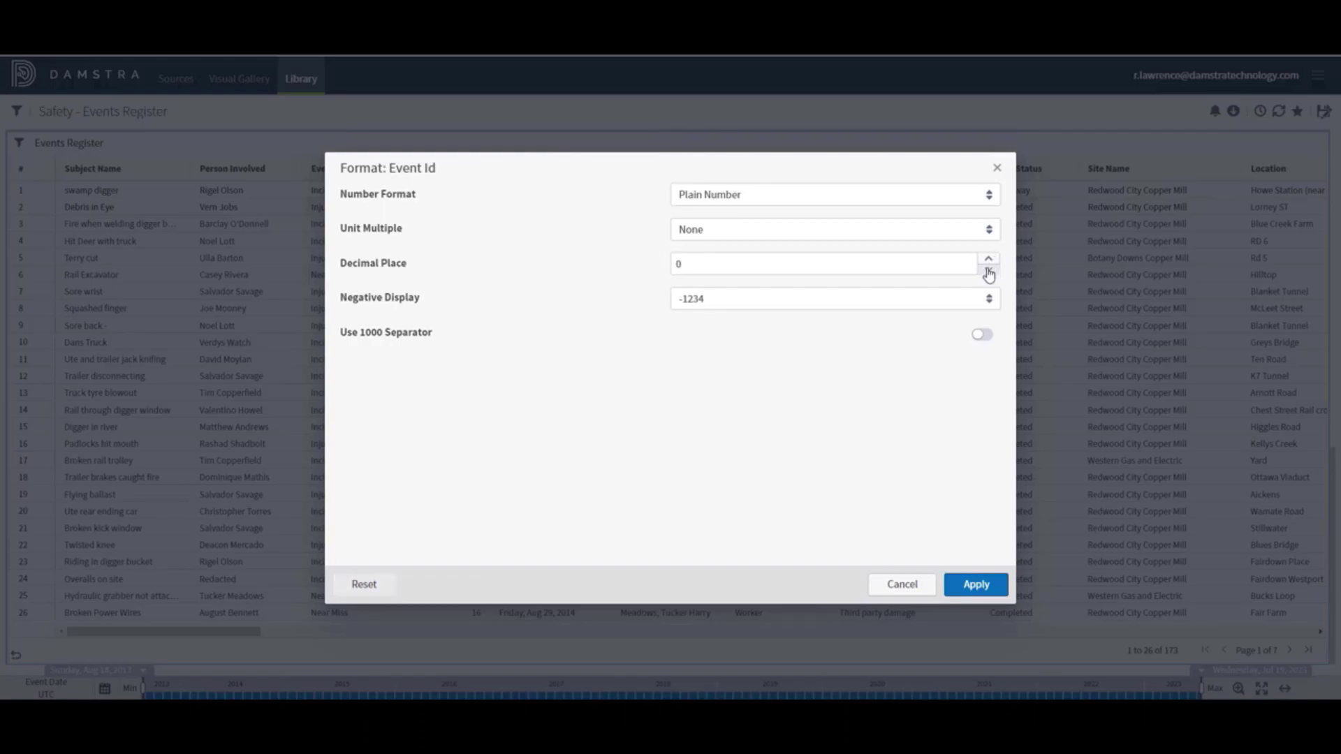
{"action": "left_click", "coordinate": [762, 303]}
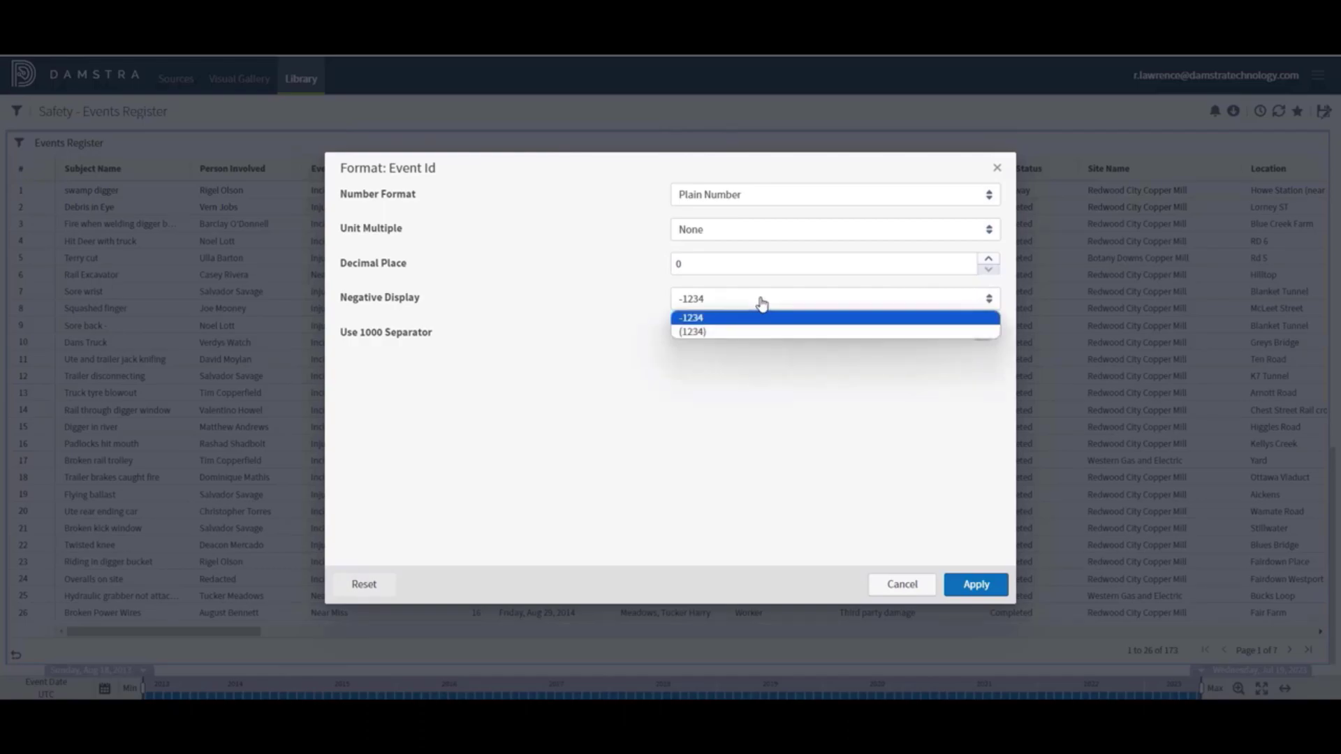
{"action": "left_click", "coordinate": [761, 370]}
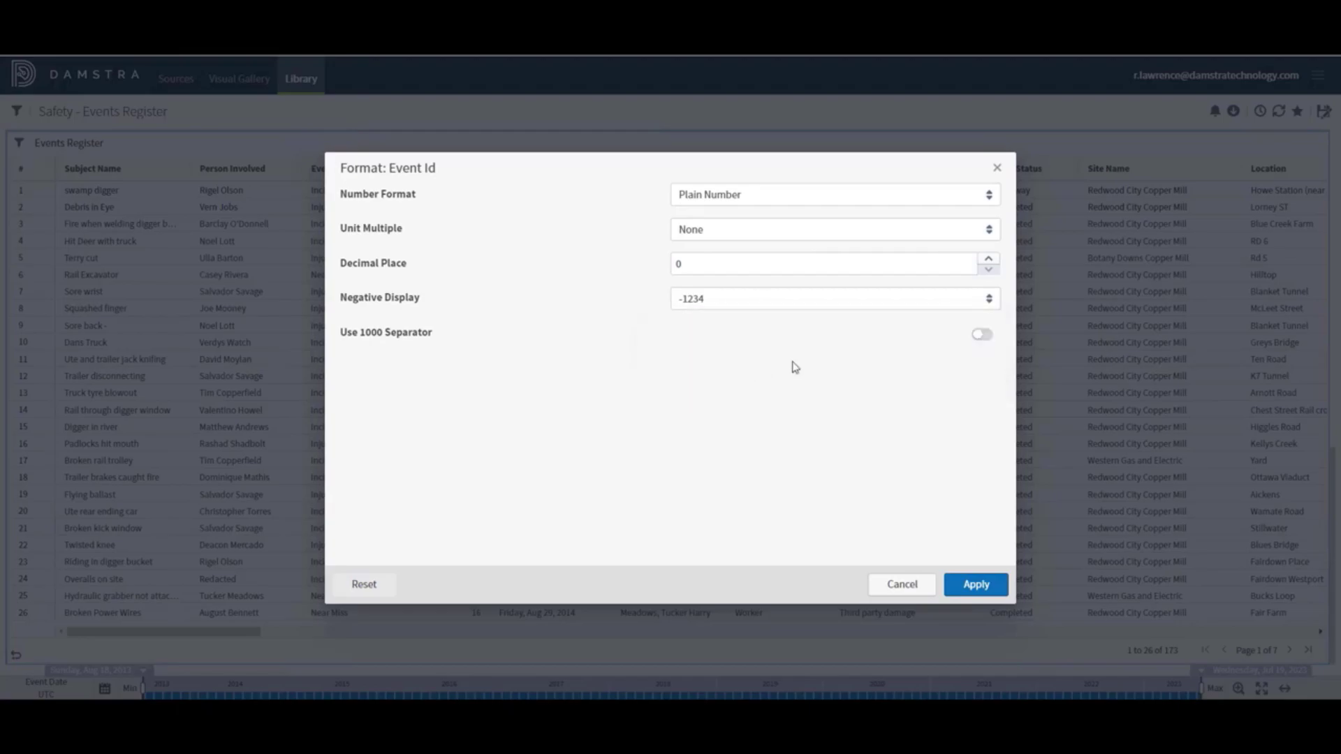
{"action": "left_click", "coordinate": [984, 337]}
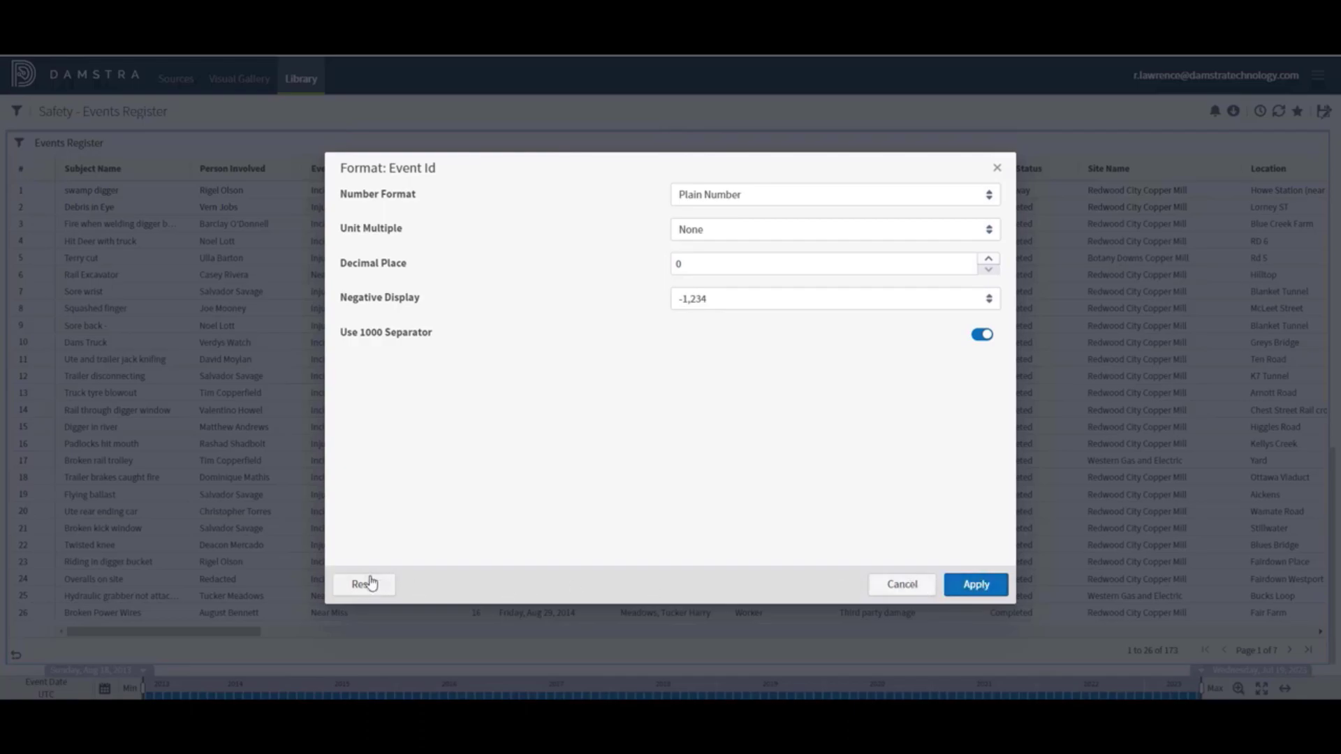
{"action": "left_click", "coordinate": [898, 587]}
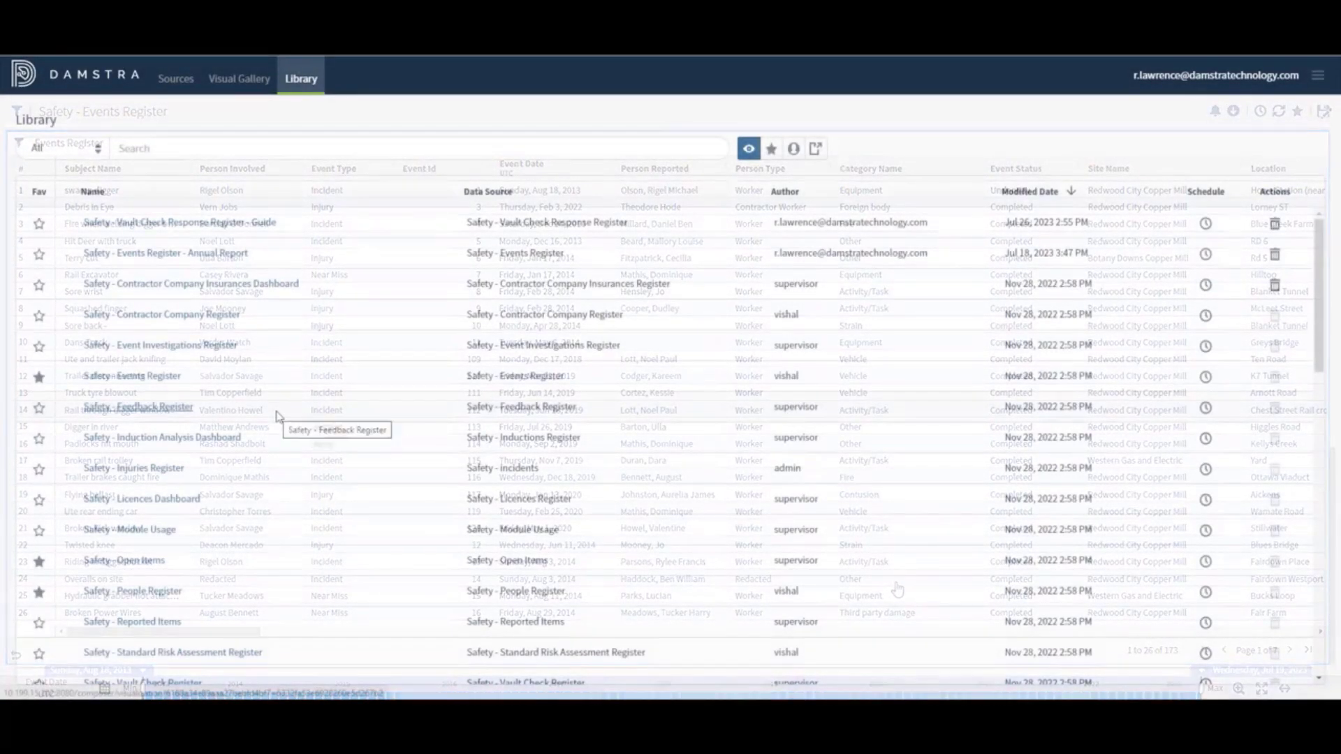
Open Safety - Events Register and right-click the Active slice of the Events Register By Event Stage pie
{"action": "left_click", "coordinate": [150, 378]}
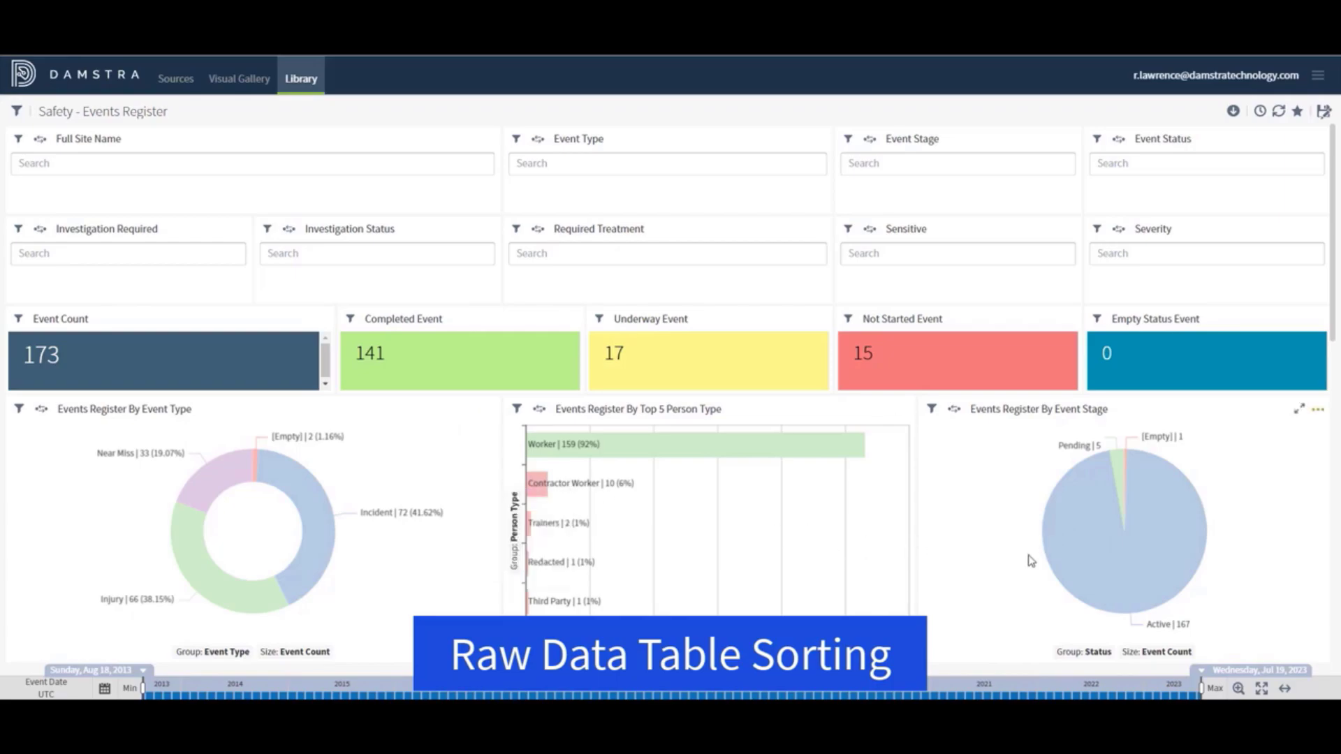
{"action": "left_click", "coordinate": [1105, 572]}
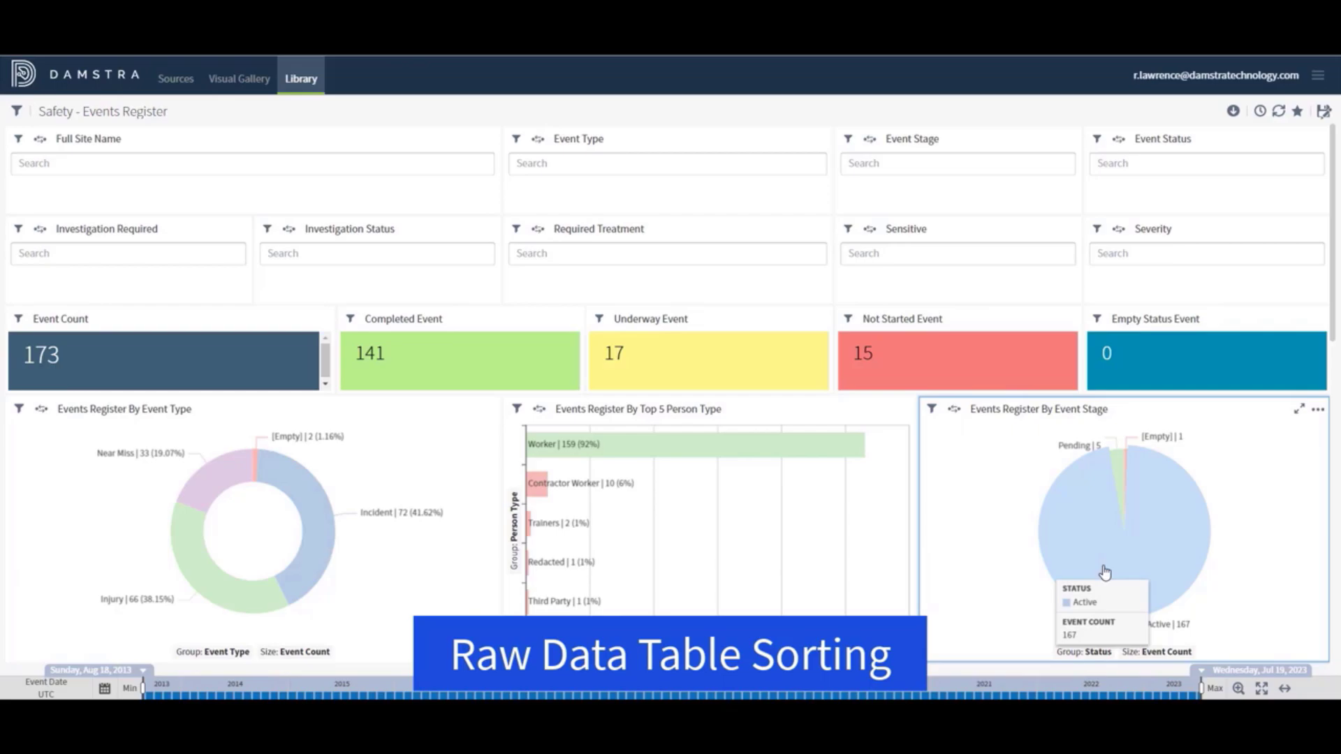
{"action": "right_click", "coordinate": [1104, 572]}
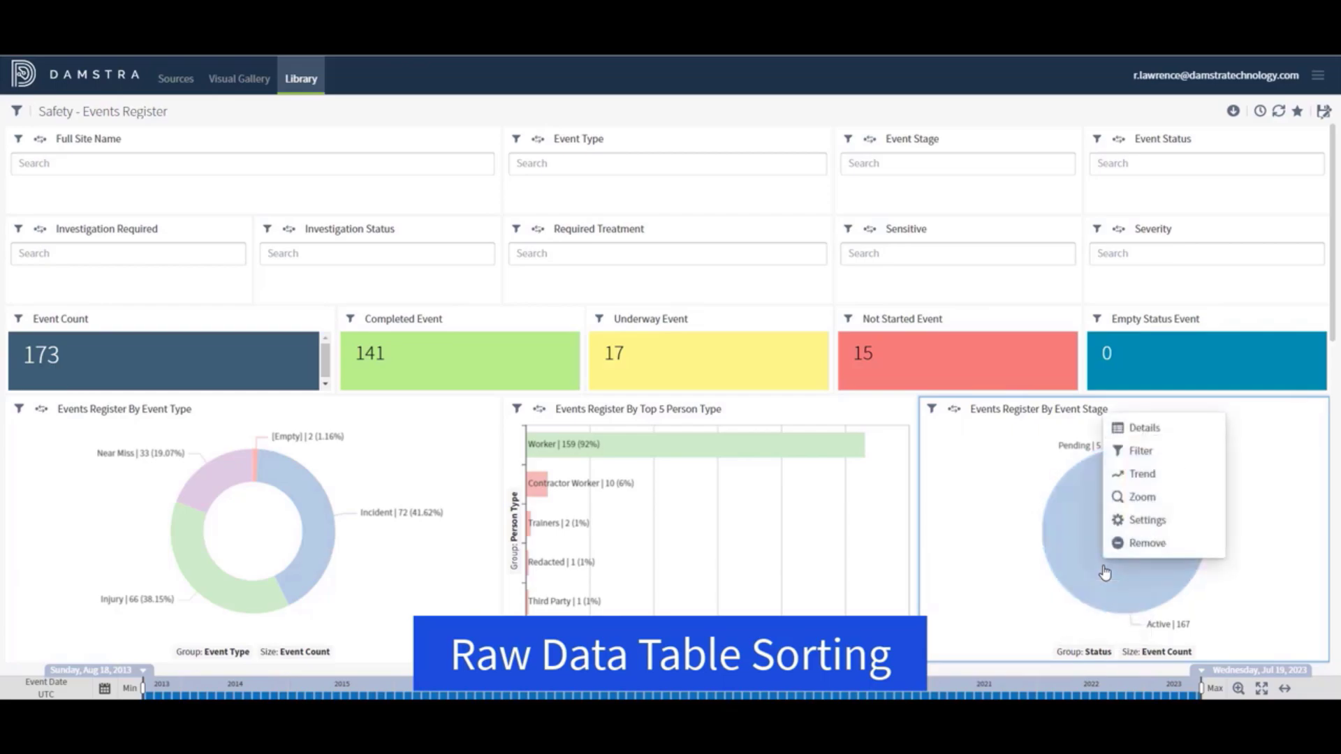
Open the Active slice's Details and sort by Category, days-count column, then actual risk rating
{"action": "left_click", "coordinate": [1136, 431]}
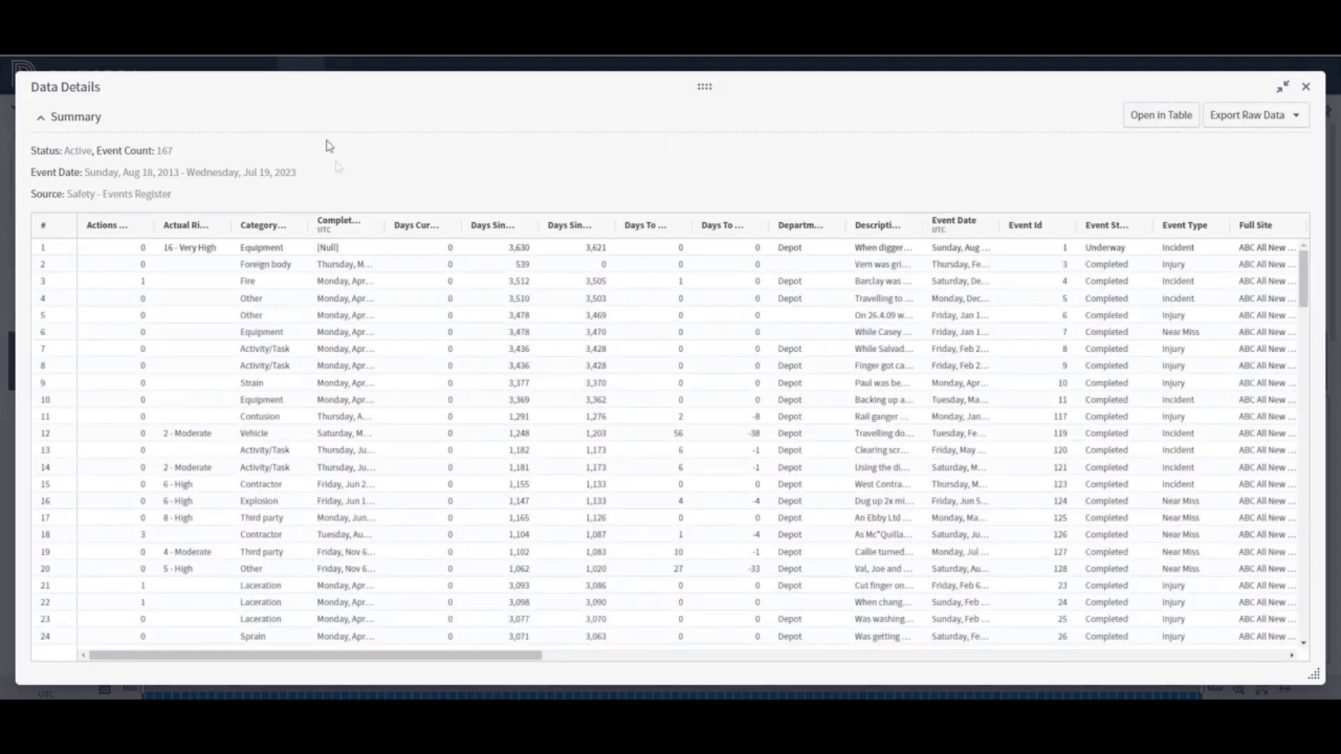
{"action": "left_click", "coordinate": [260, 226]}
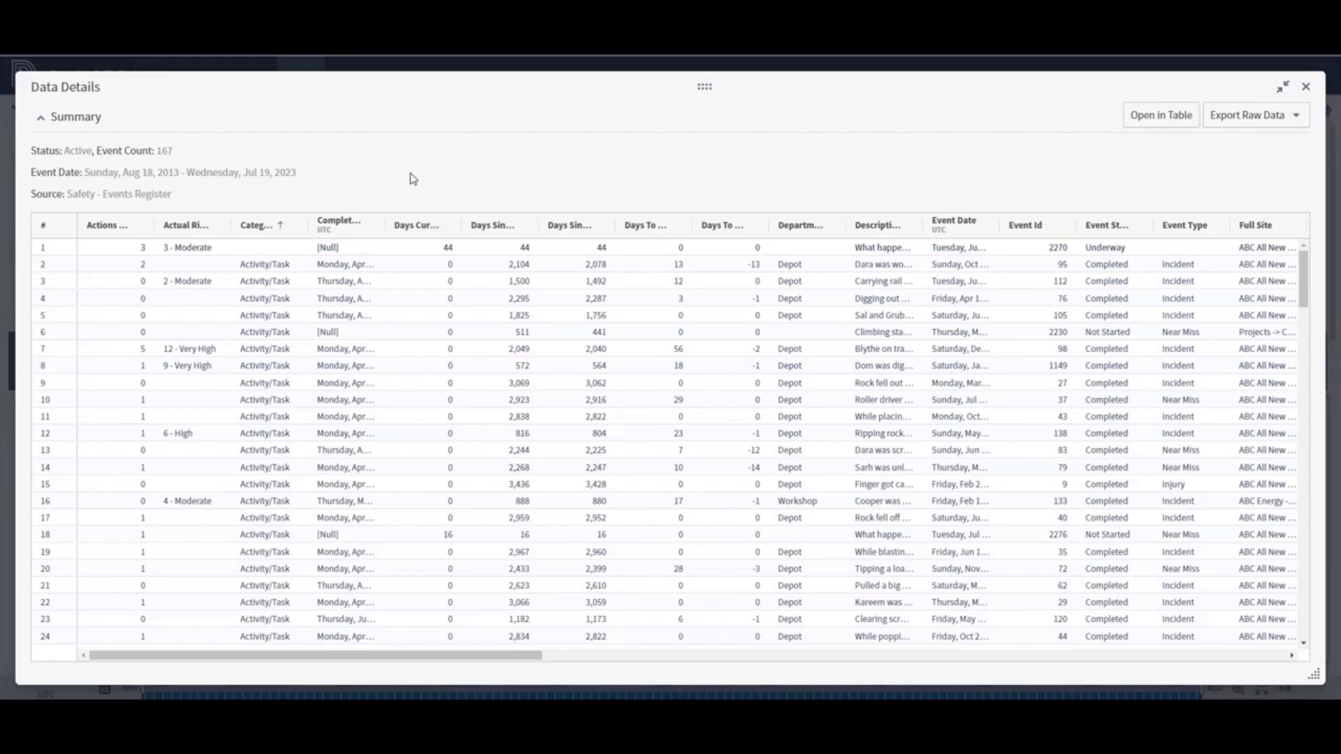
{"action": "left_click", "coordinate": [413, 227], "text": "shift"}
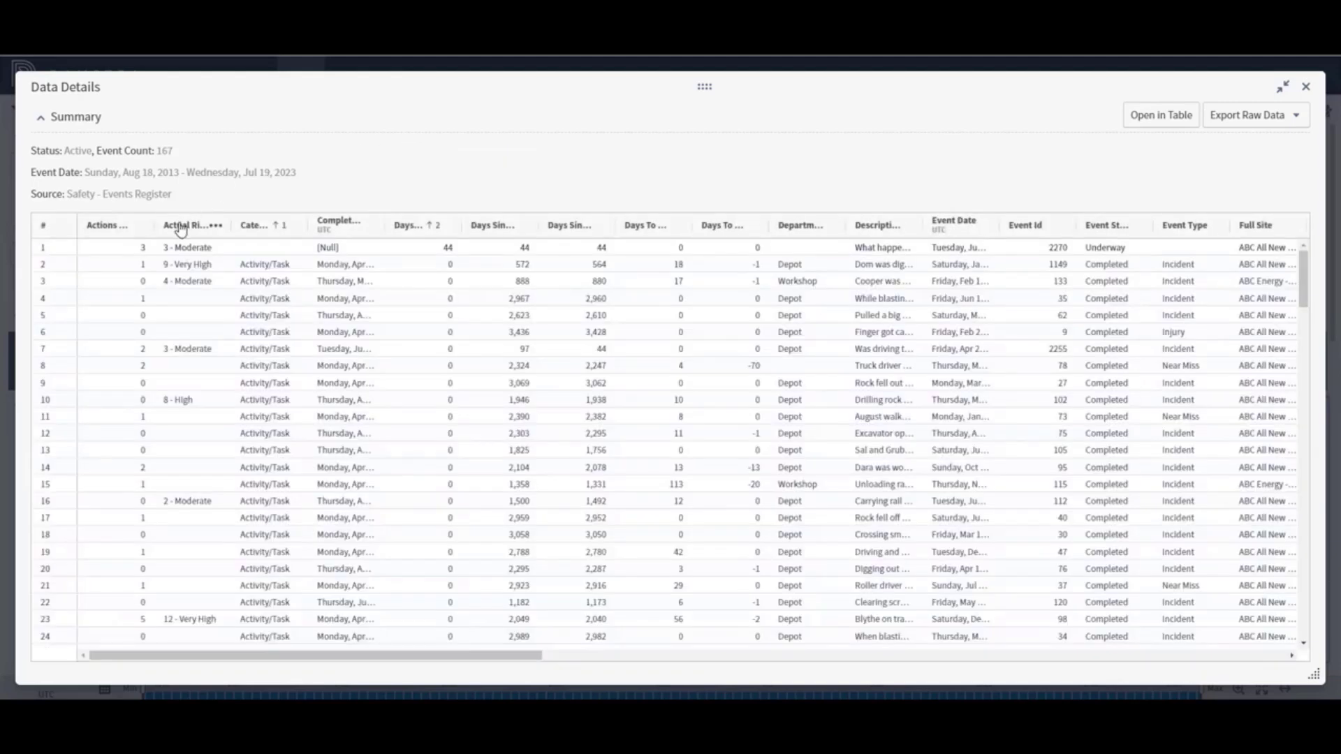
{"action": "left_click", "coordinate": [180, 228], "text": "shift"}
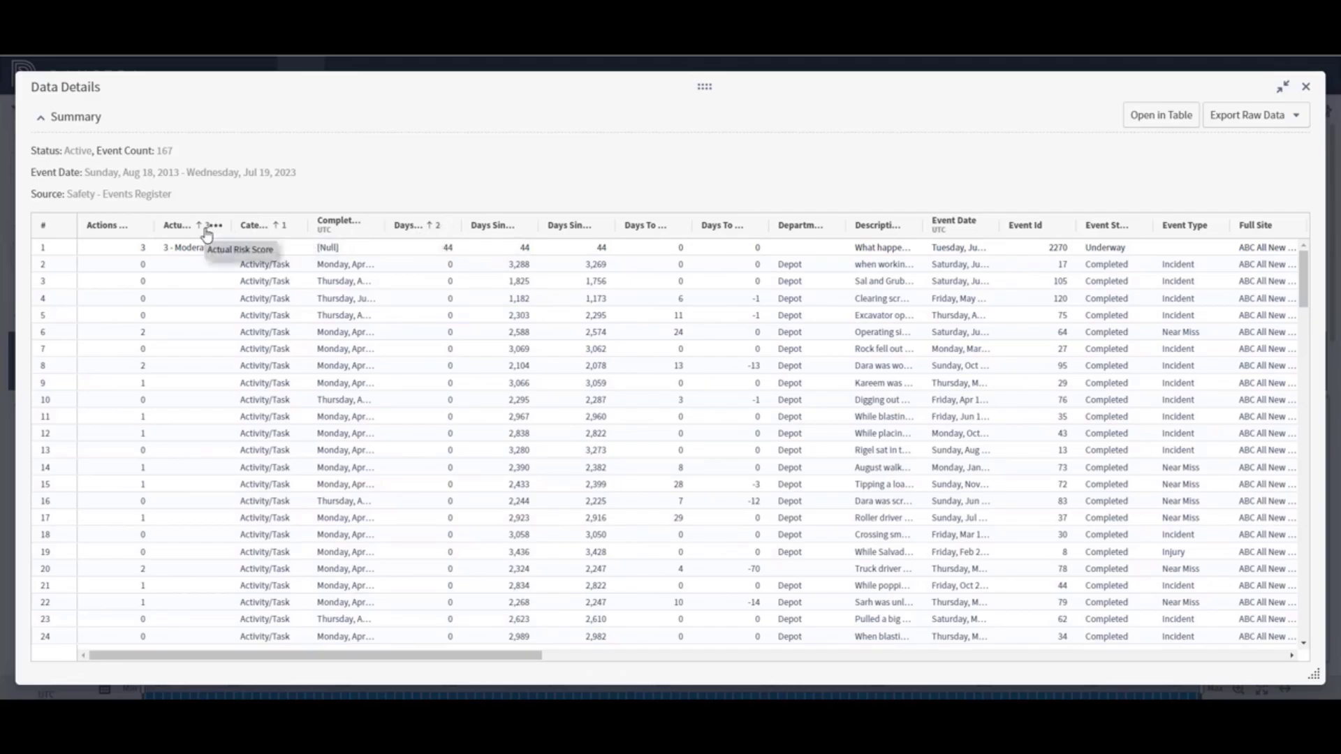
Add Event Date as the fourth sort level and view the raw data export formats
{"action": "left_click", "coordinate": [954, 225], "text": "shift"}
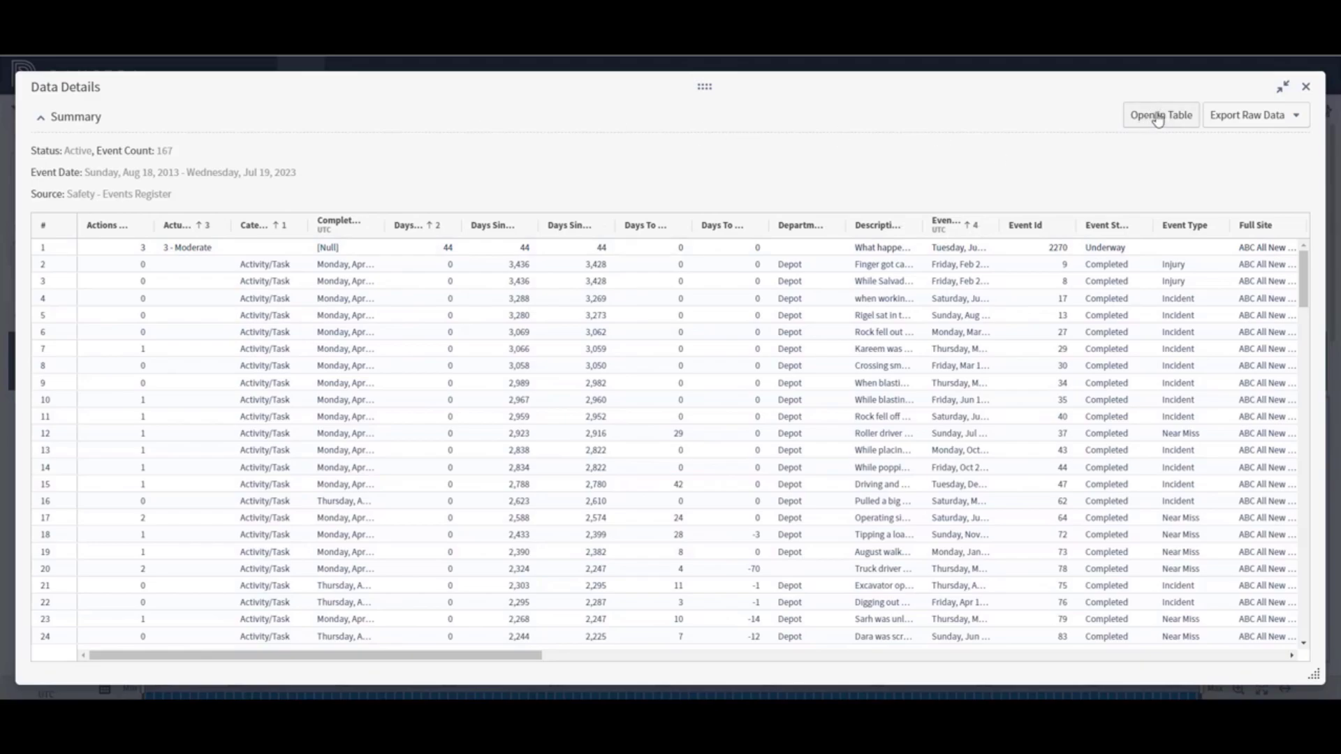
{"action": "left_click", "coordinate": [1261, 118]}
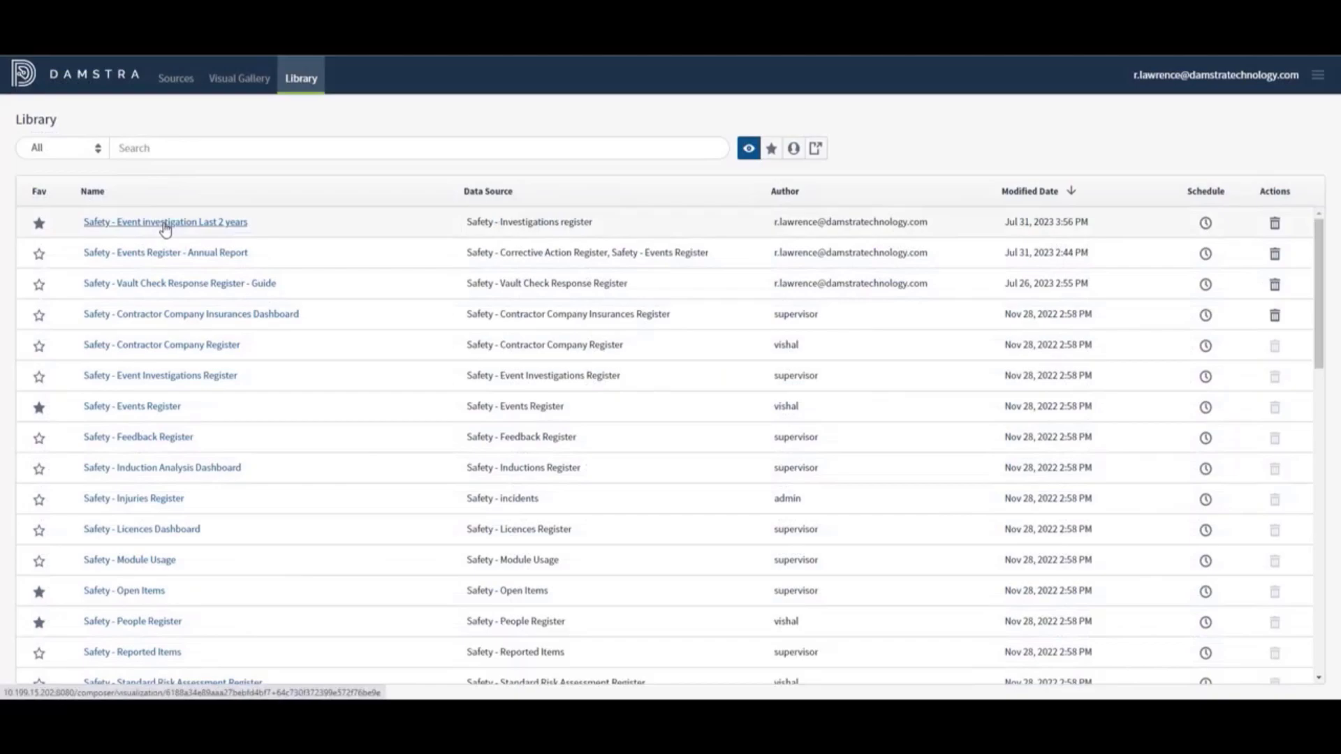
Open the Safety - Event investigation Last 2 years dashboard and close the blue announcement banner
{"action": "left_click", "coordinate": [166, 223]}
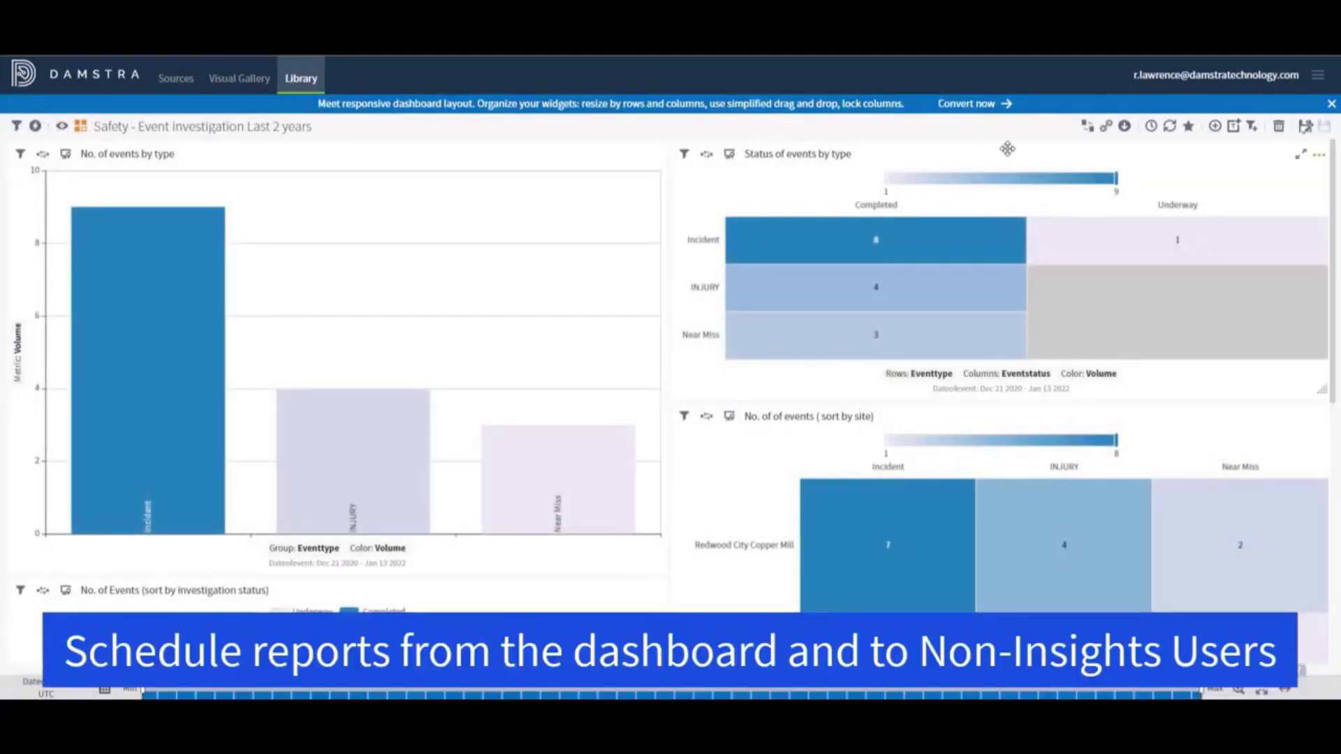
{"action": "left_click", "coordinate": [1330, 105]}
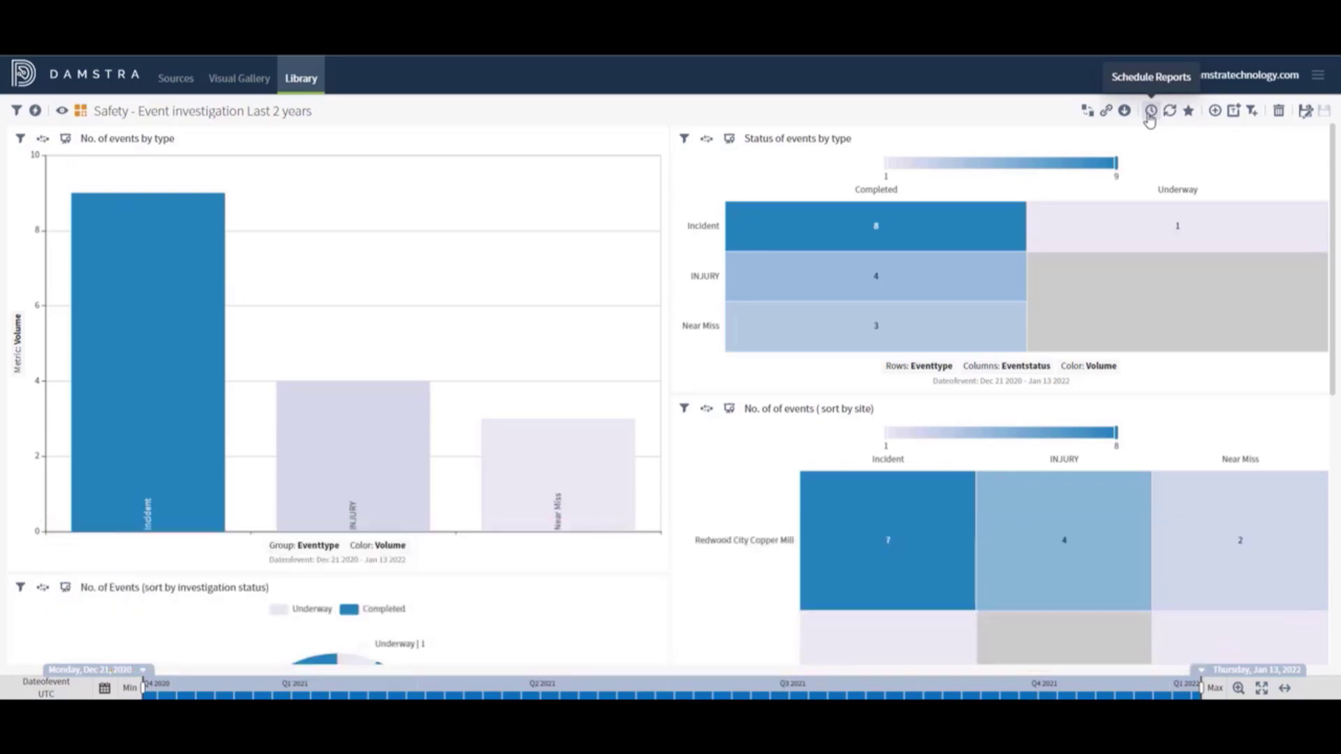
Start a new report schedule and add an external recipient's e-mail address to the To field
{"action": "left_click", "coordinate": [1149, 112]}
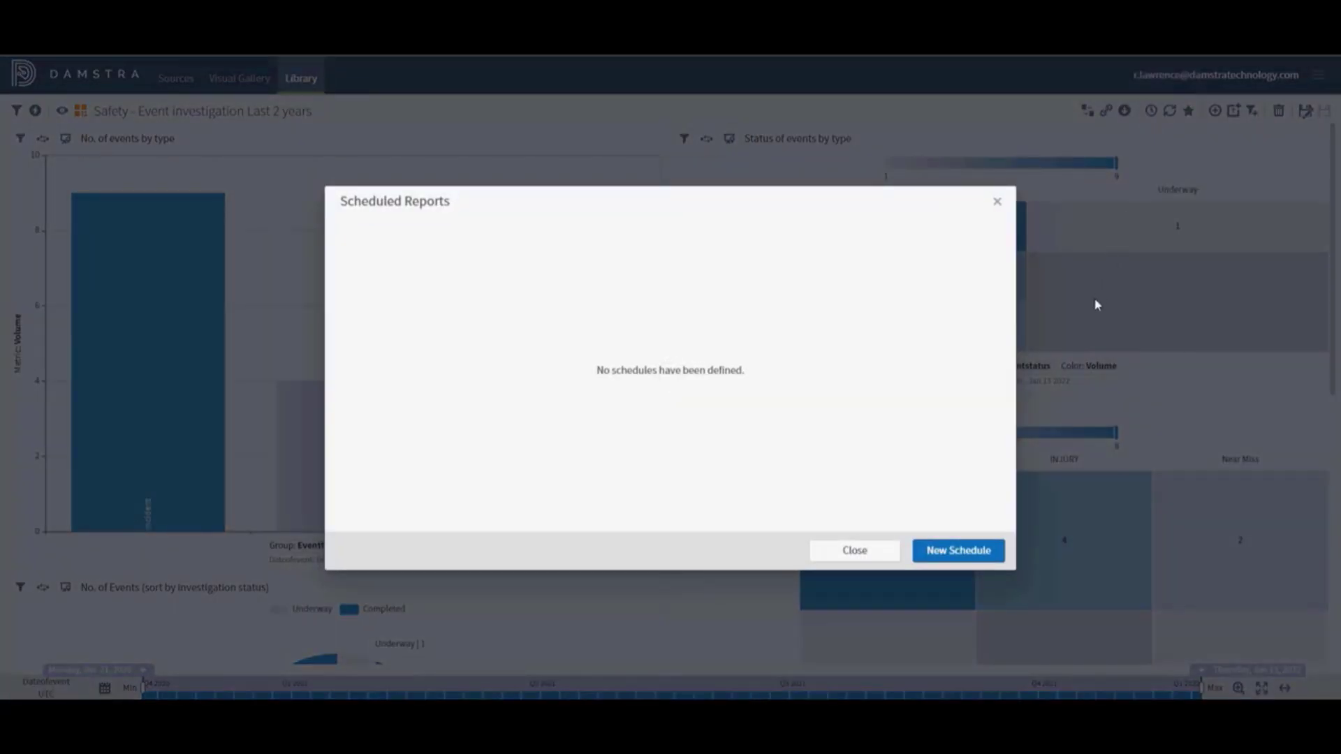
{"action": "left_click", "coordinate": [948, 552]}
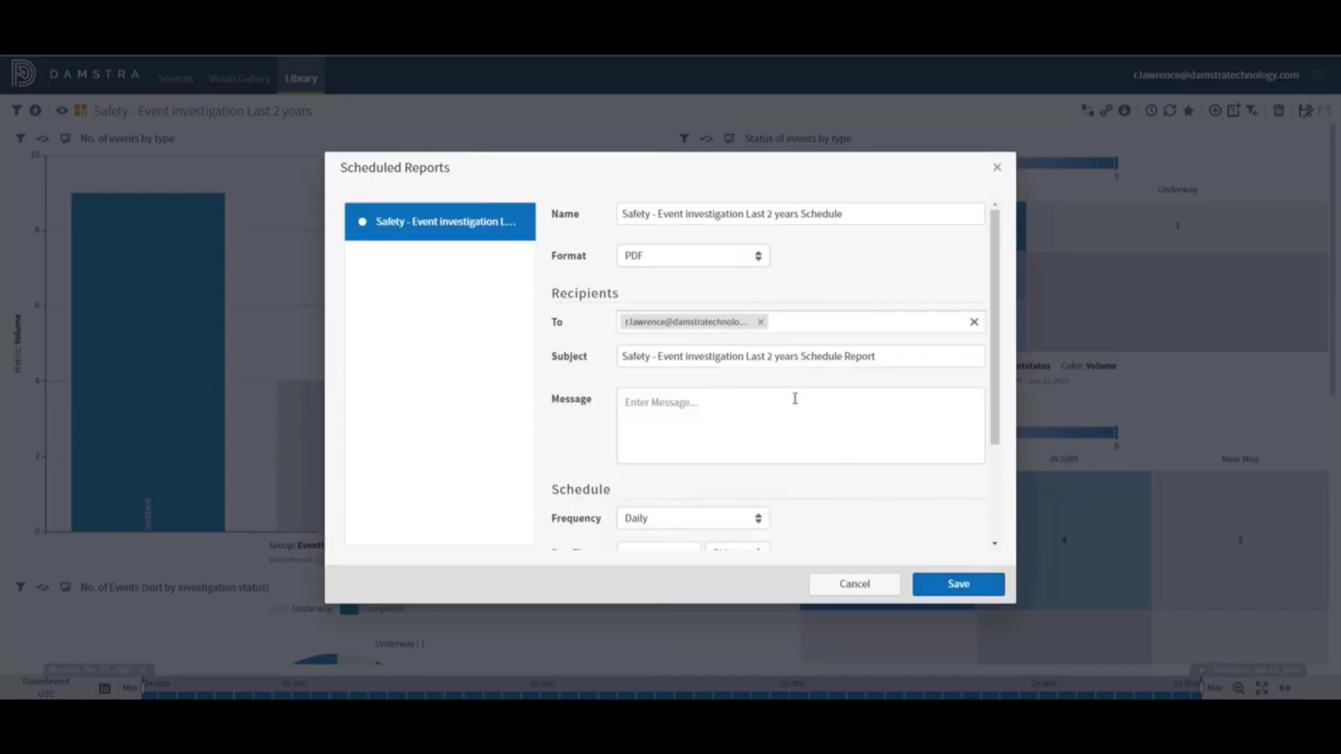
{"action": "left_click", "coordinate": [776, 322]}
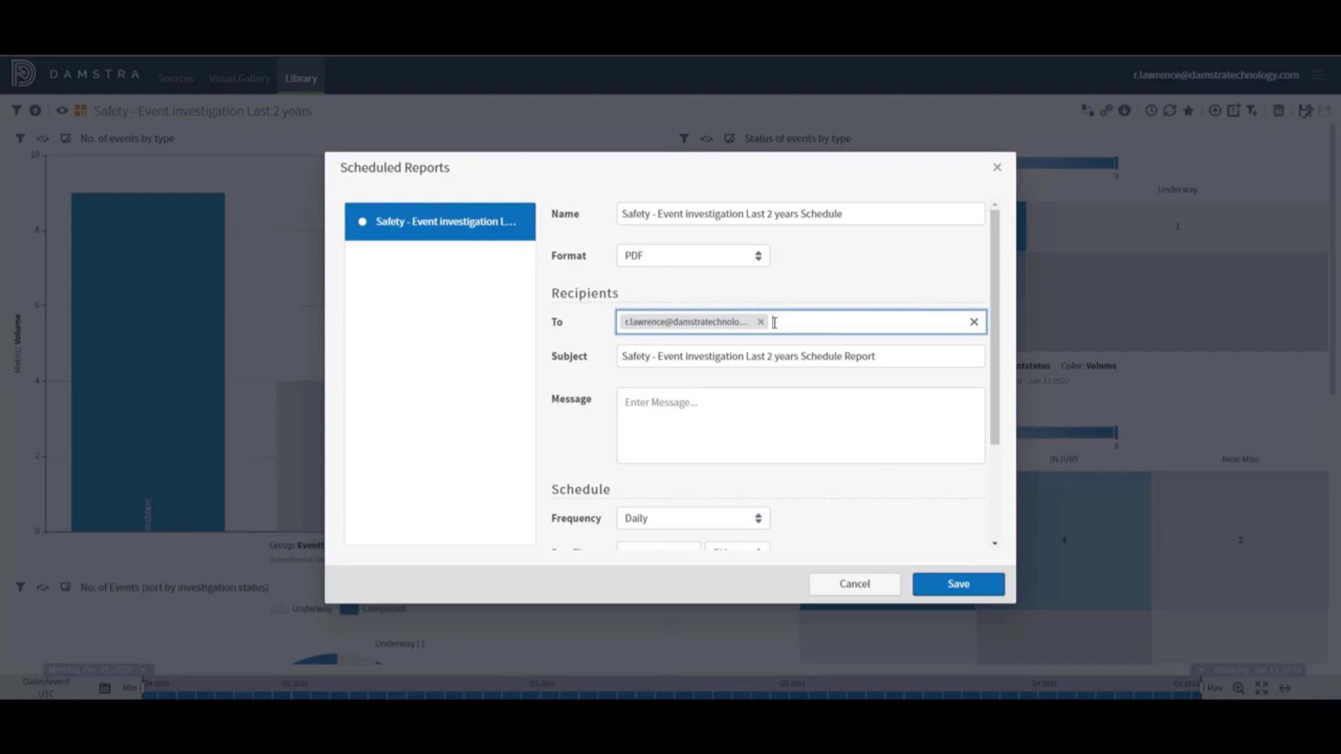
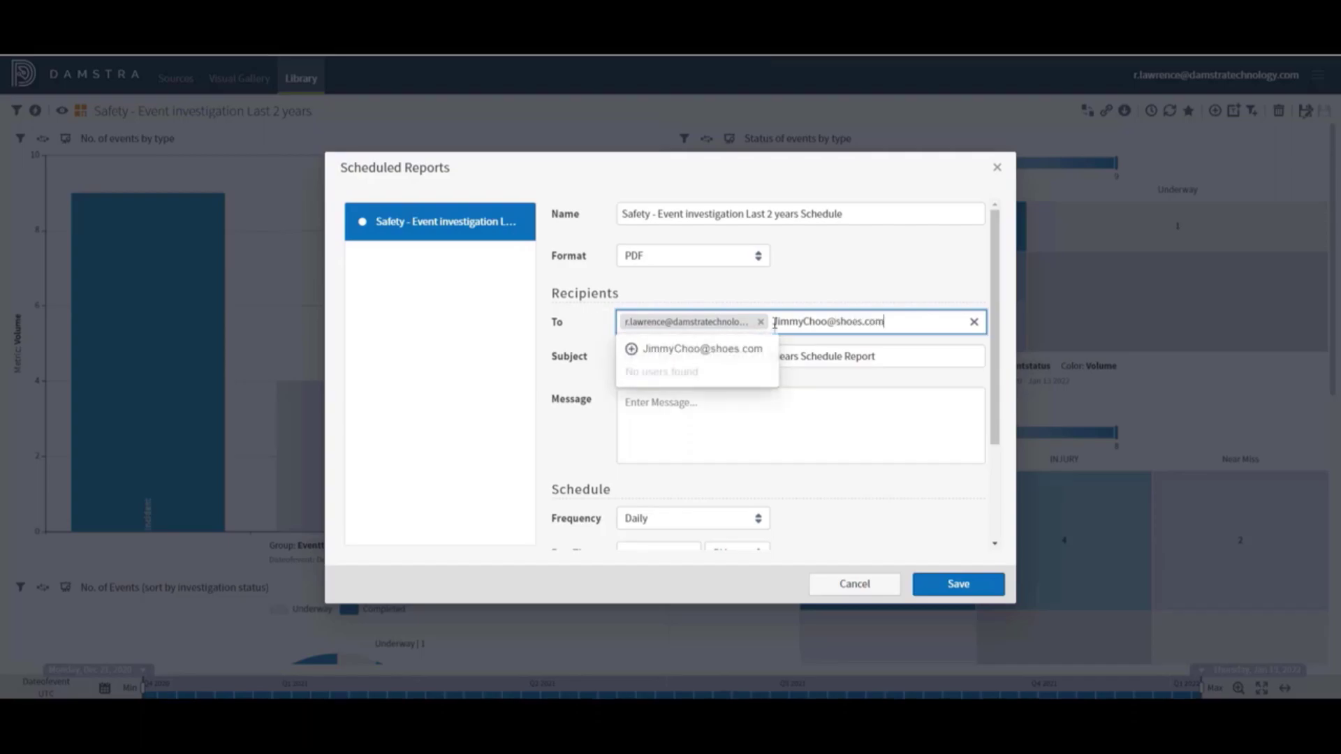
{"action": "left_click", "coordinate": [701, 352]}
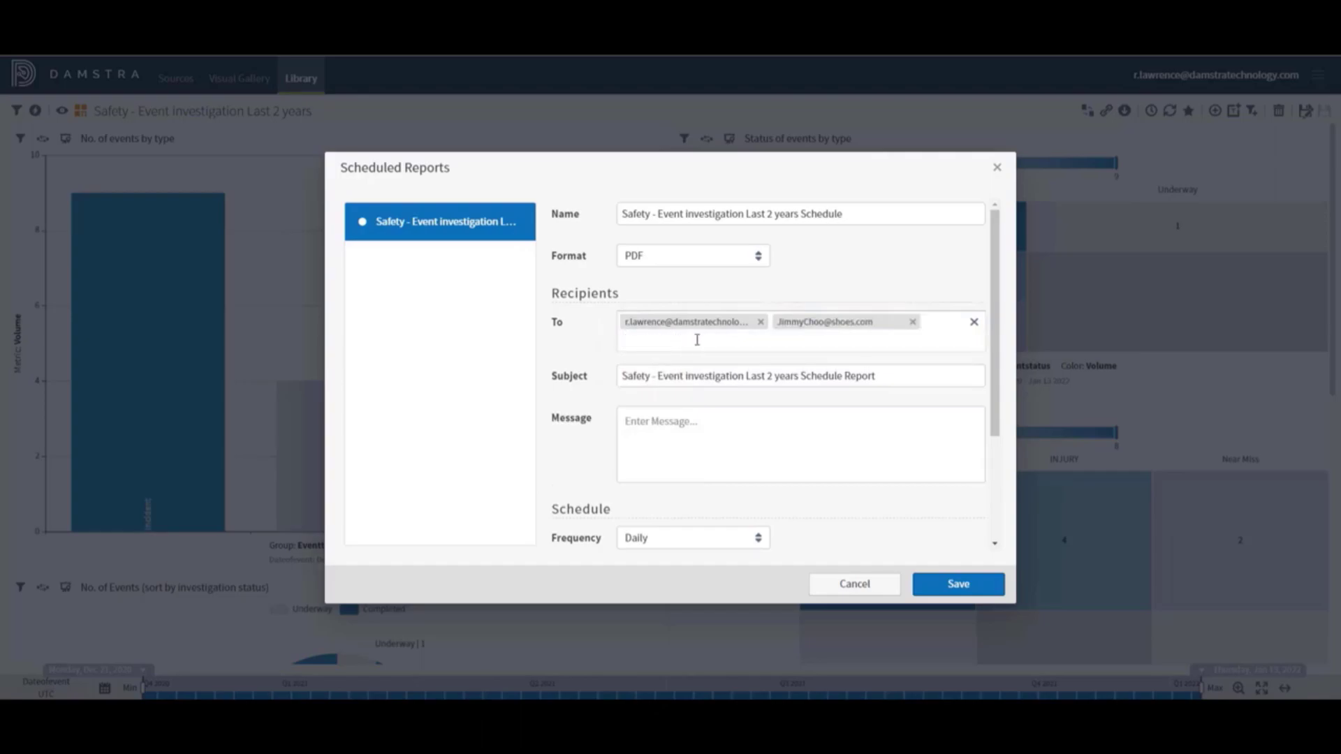
Keep the format as PDF and frequency as Daily, then save the new schedule
{"action": "left_click", "coordinate": [848, 341]}
{"action": "left_click", "coordinate": [743, 258]}
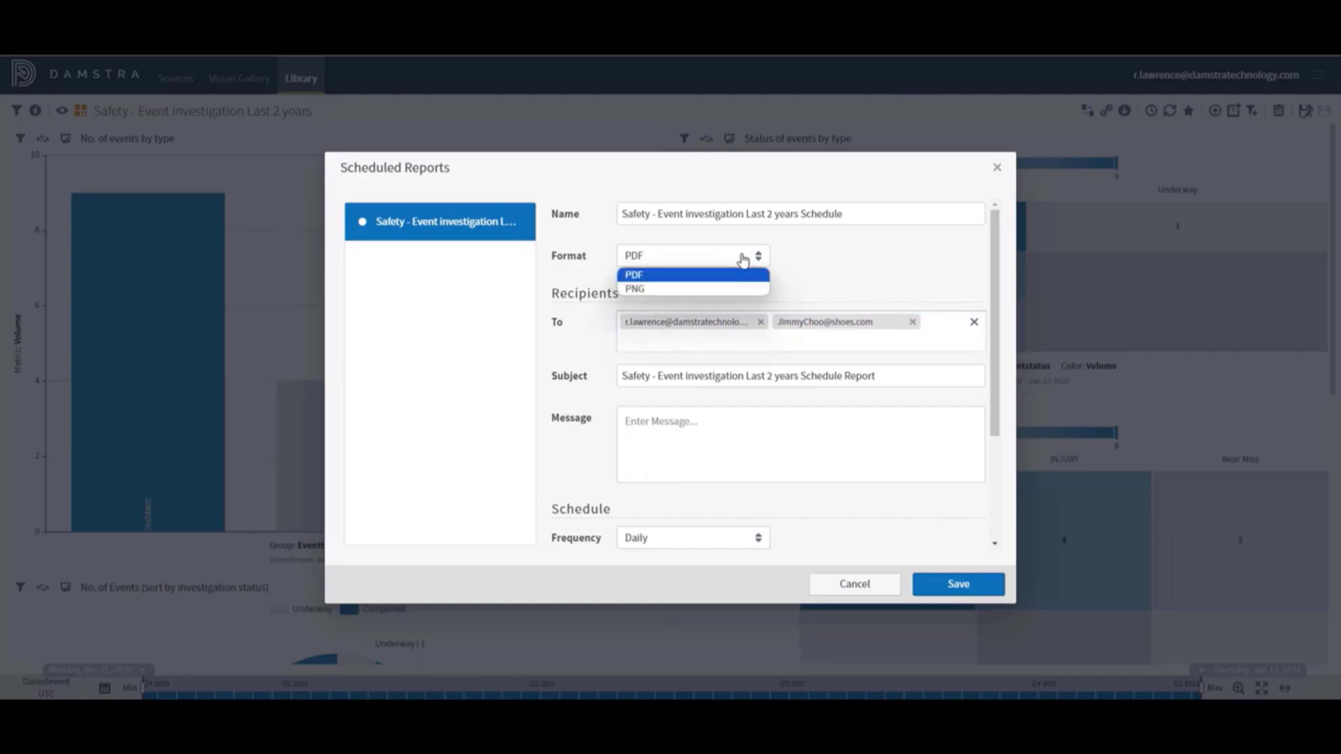
{"action": "left_click", "coordinate": [796, 273]}
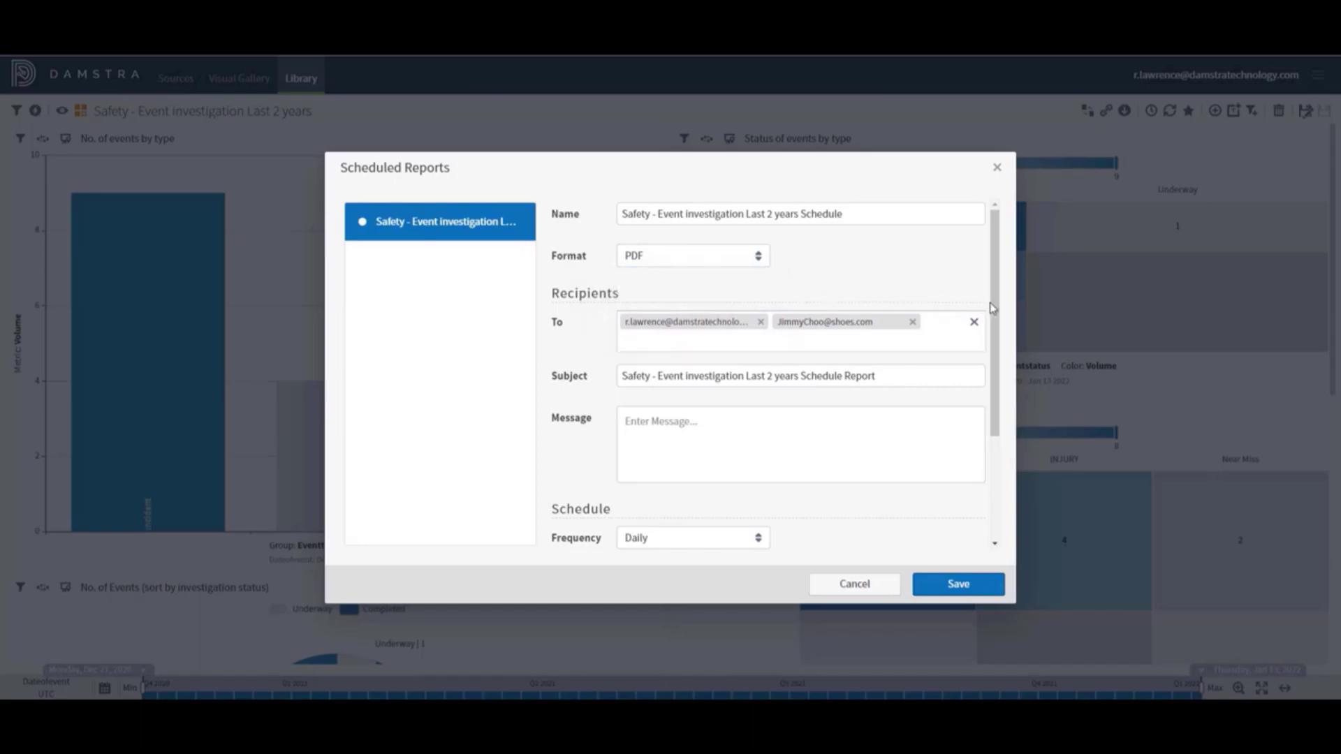
{"action": "left_click_drag", "start_coordinate": [992, 308], "coordinate": [998, 433]}
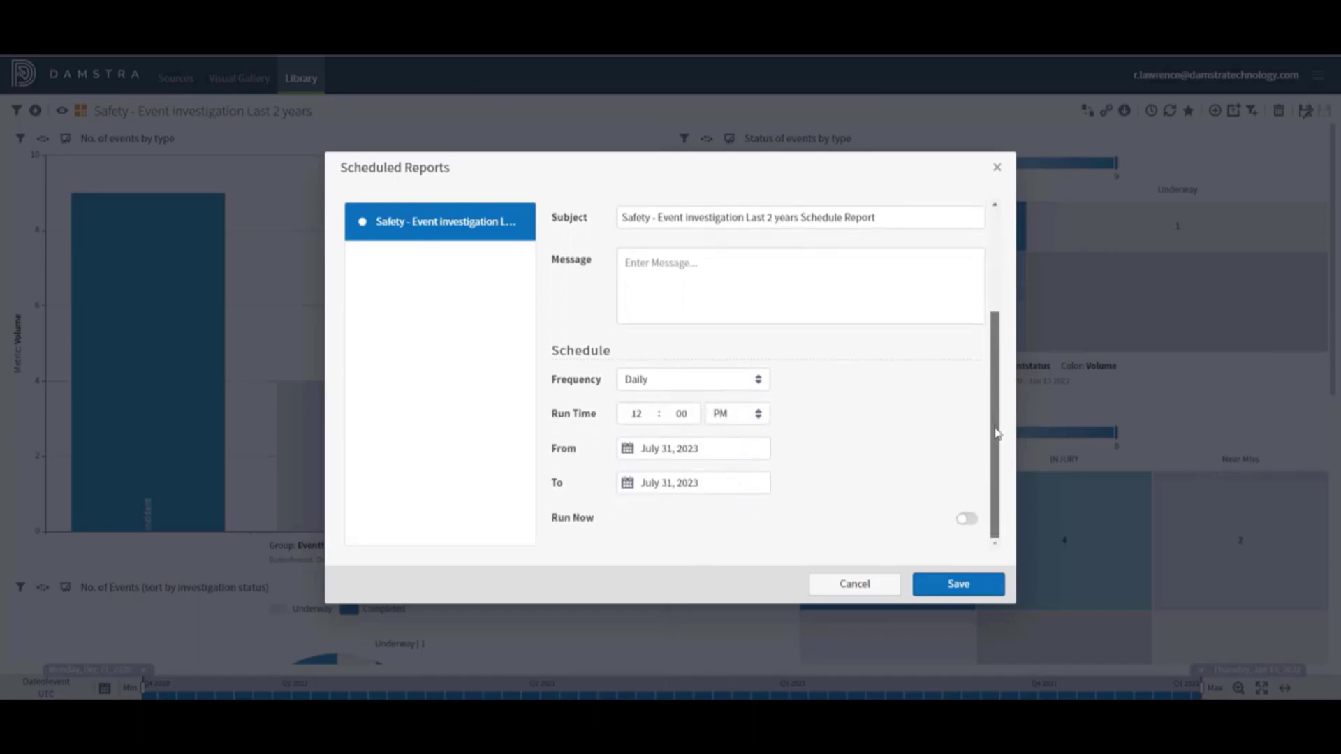
{"action": "left_click", "coordinate": [672, 381]}
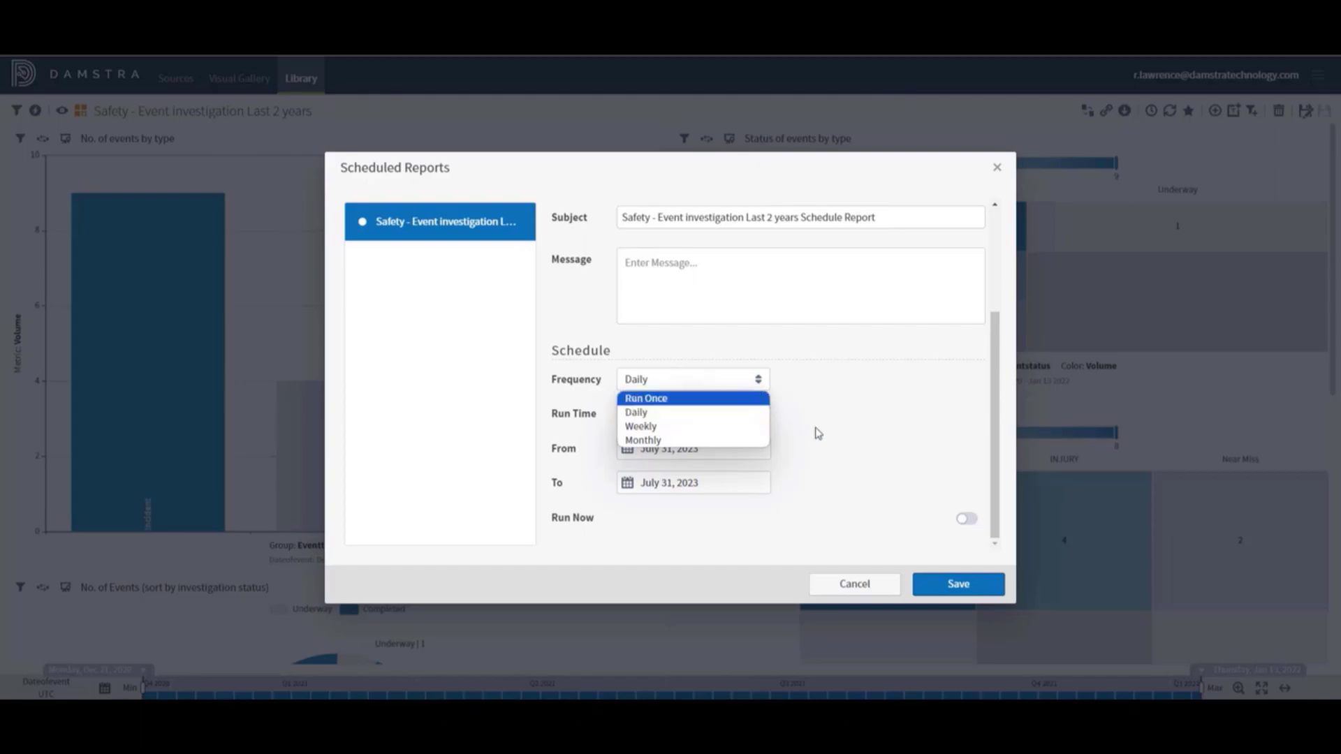
{"action": "left_click", "coordinate": [862, 508]}
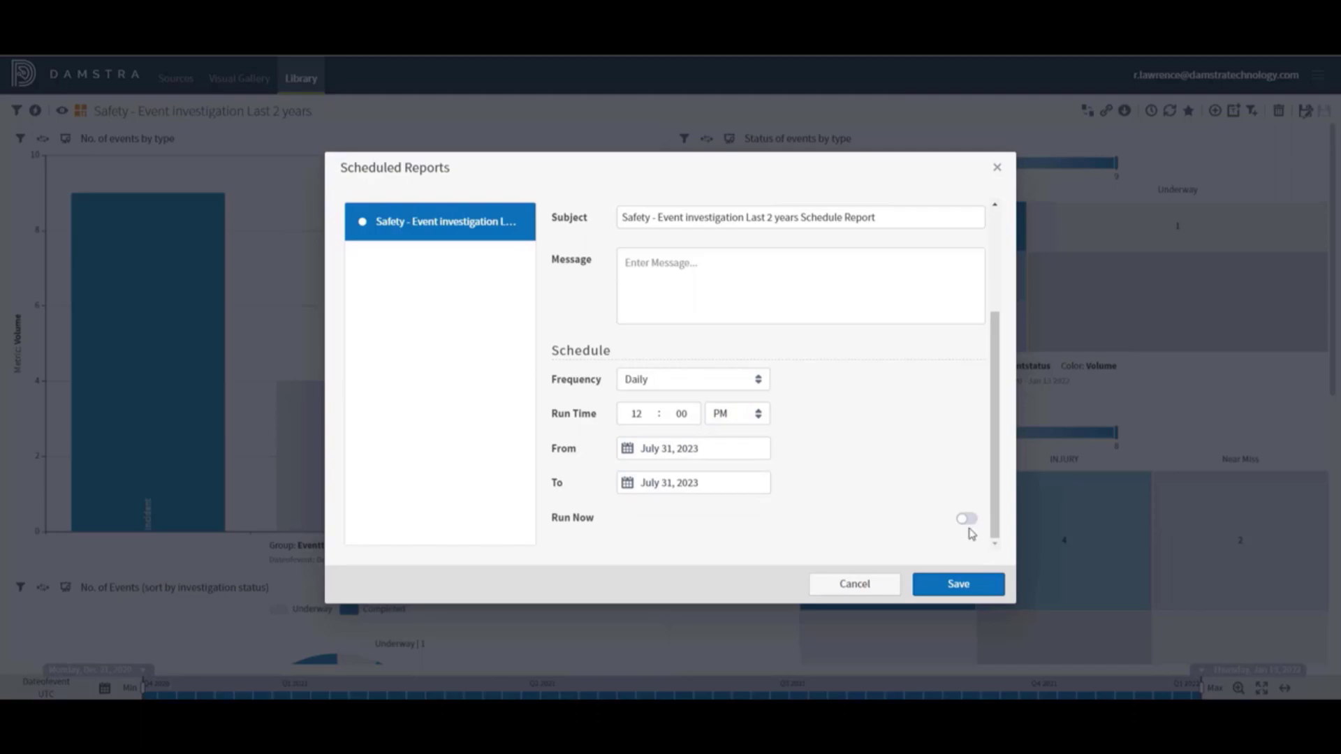
{"action": "left_click", "coordinate": [960, 586]}
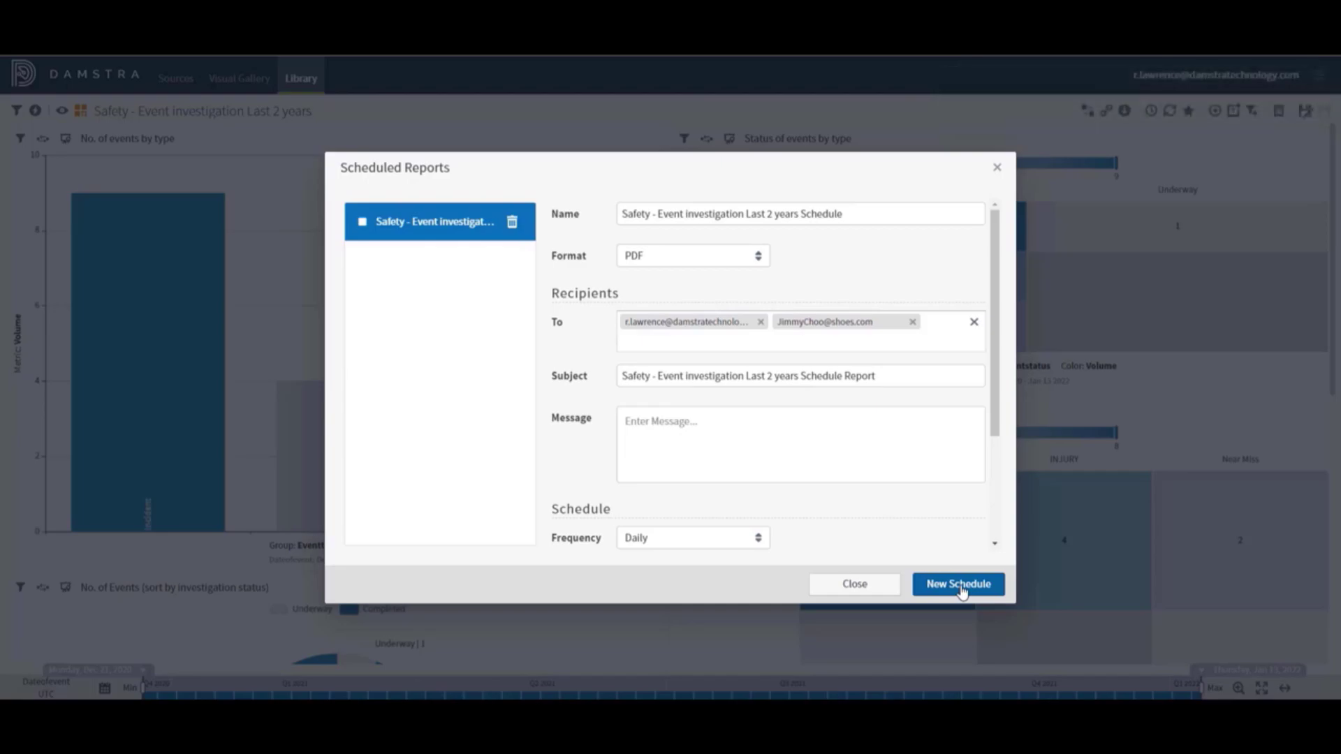
Close Scheduled Reports and reopen the schedules for the first Library report, Event investigation Last 2 years
{"action": "left_click", "coordinate": [853, 585]}
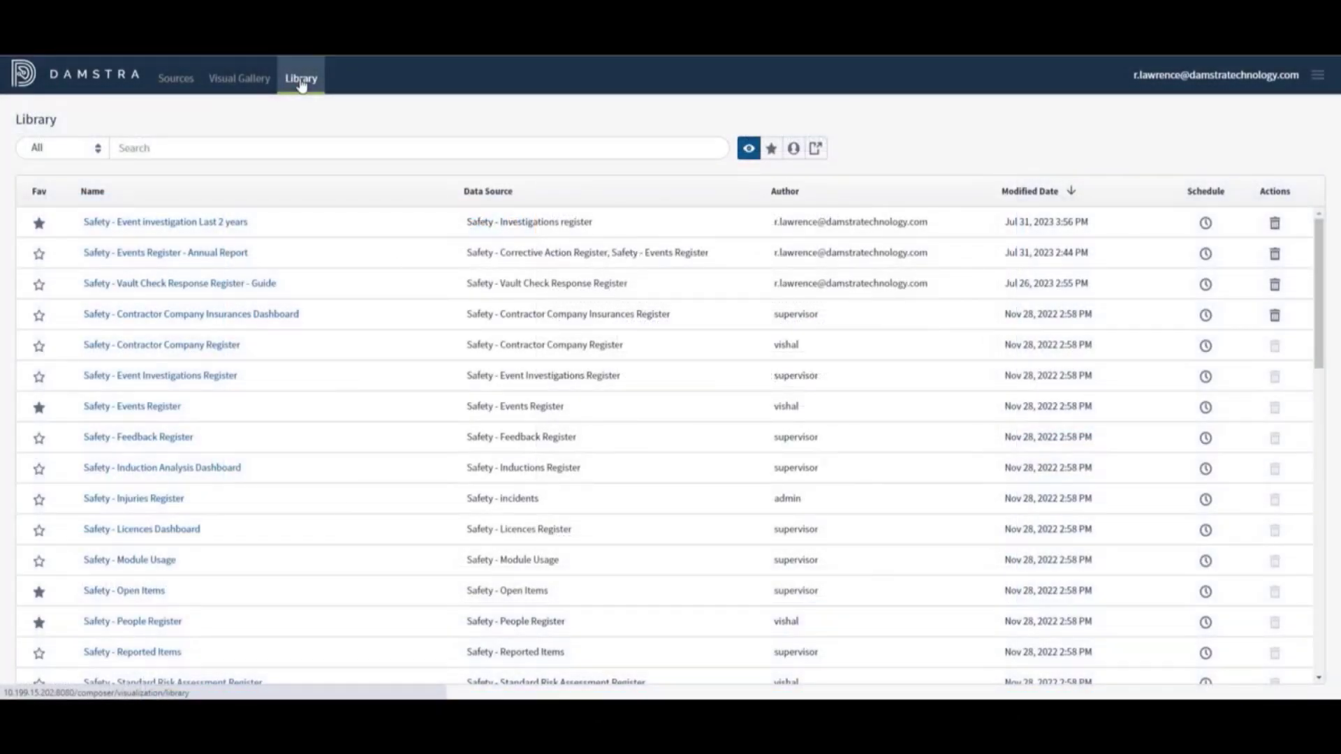
{"action": "left_click", "coordinate": [1206, 225]}
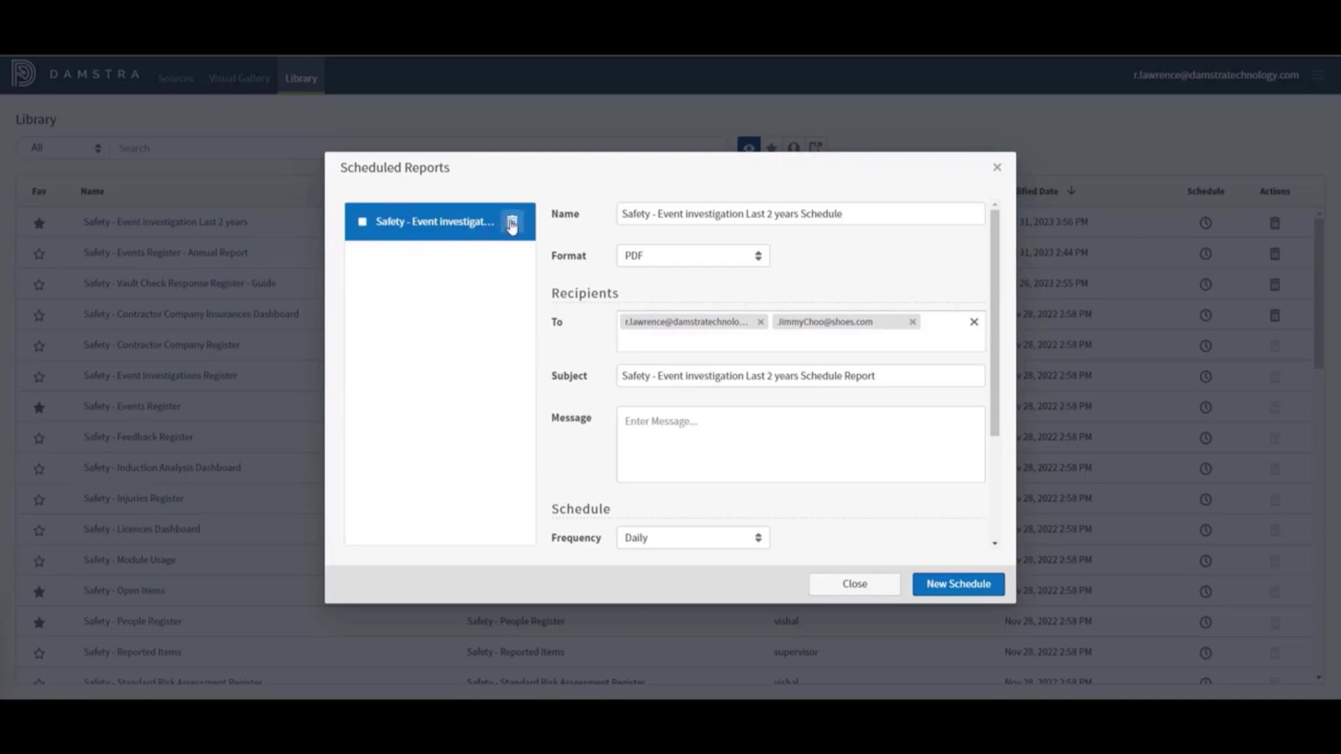
Remove the Event investigation Last 2 years Schedule and confirm the deletion
{"action": "left_click", "coordinate": [512, 223]}
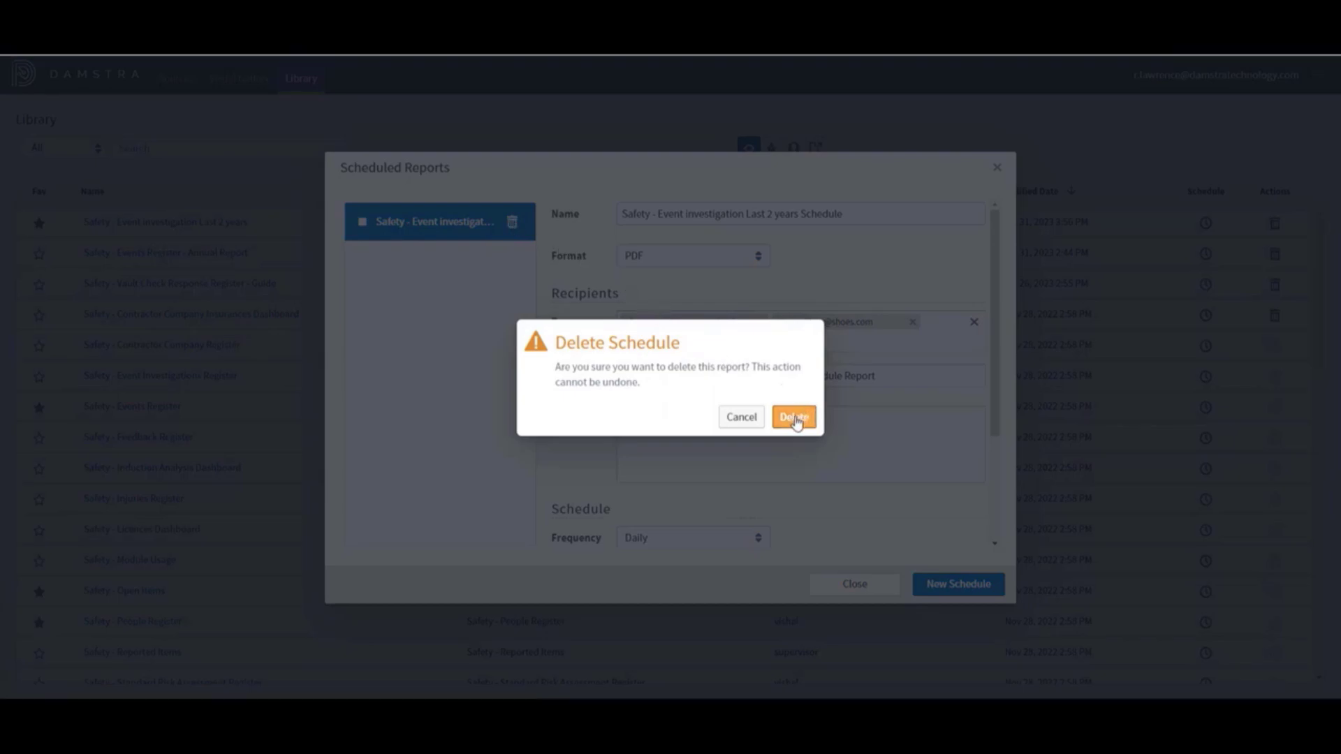
{"action": "left_click", "coordinate": [794, 419]}
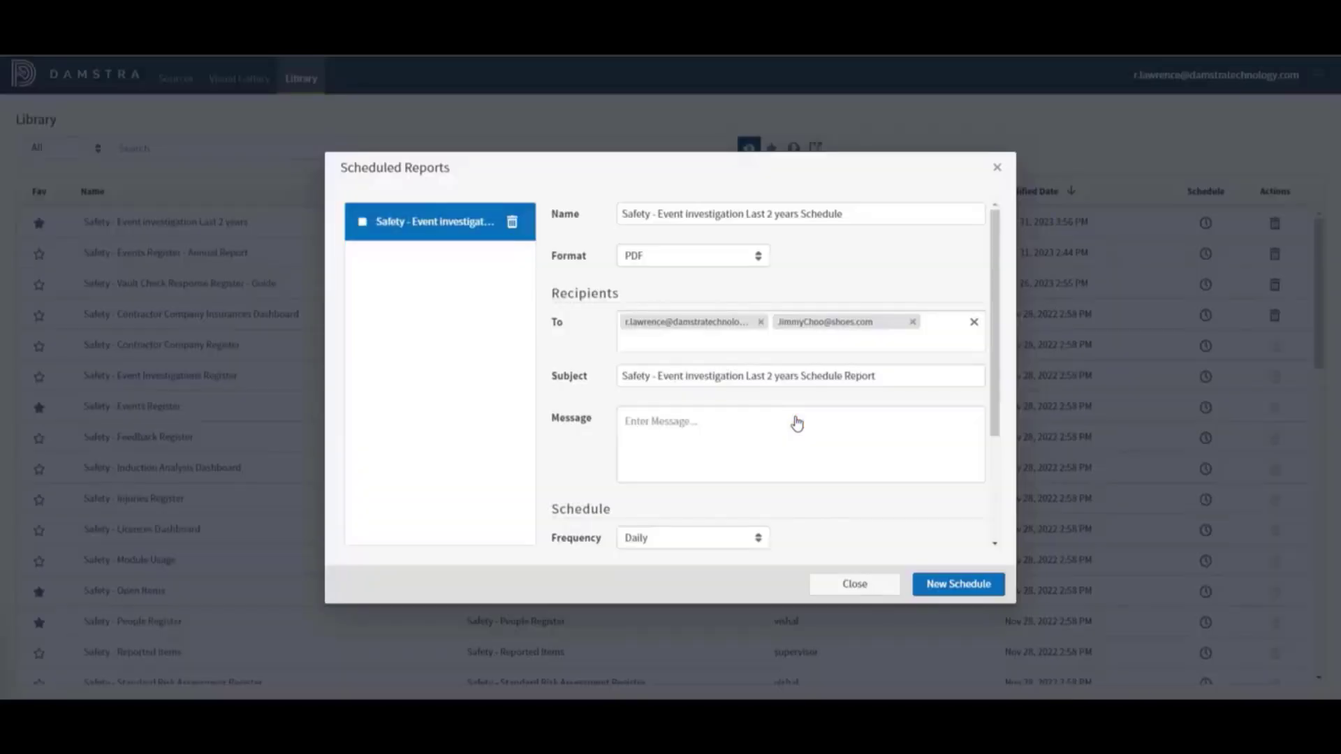